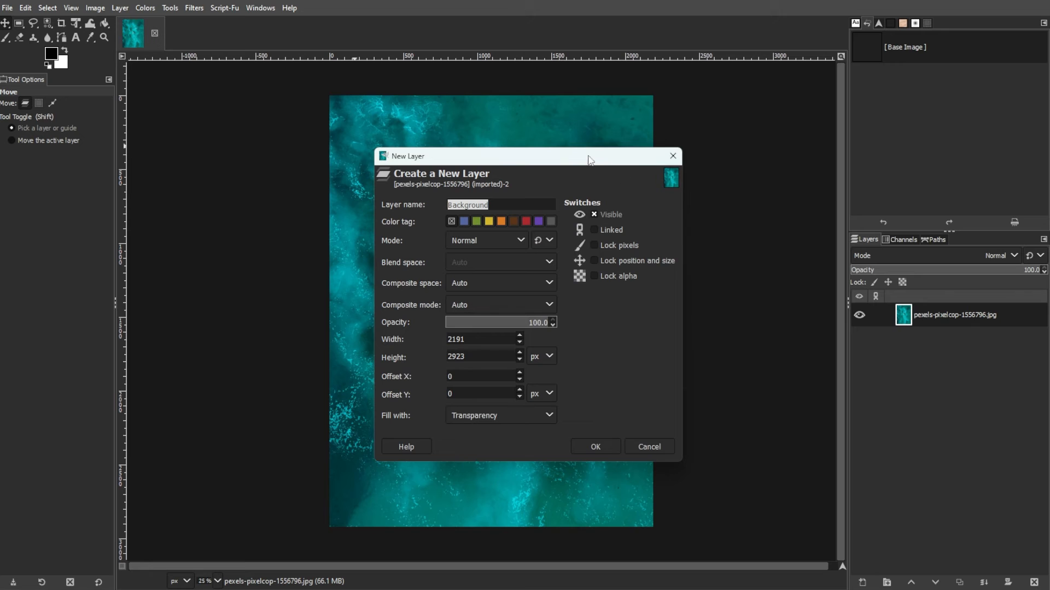
Add a new layer named Text, filled with white.
{"action": "left_click_drag", "start_coordinate": [592, 162], "coordinate": [703, 155]}
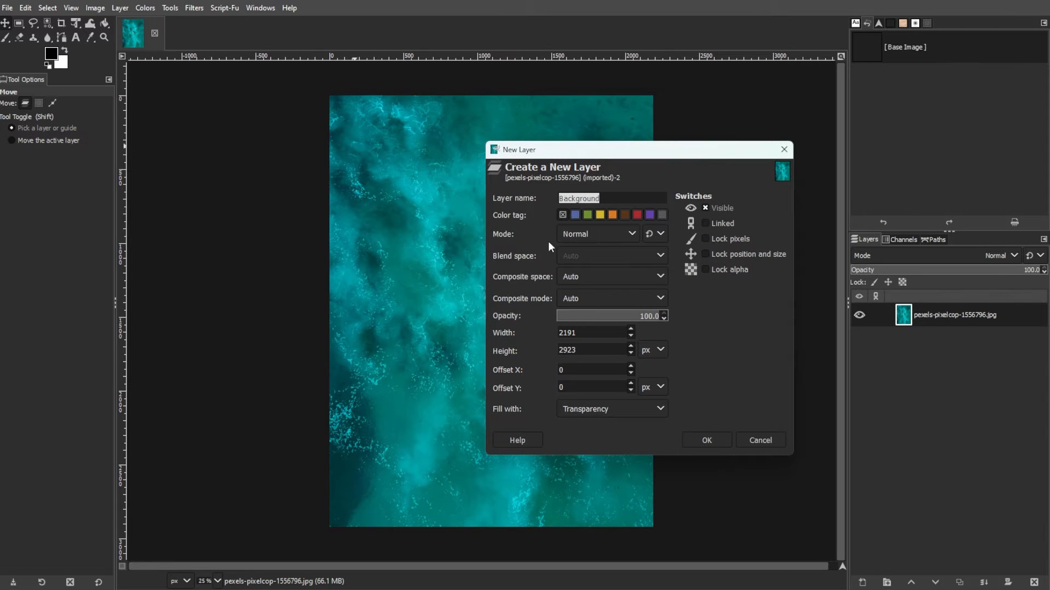
{"action": "type", "text": "Text"}
{"action": "left_click", "coordinate": [611, 409]}
{"action": "left_click", "coordinate": [605, 457]}
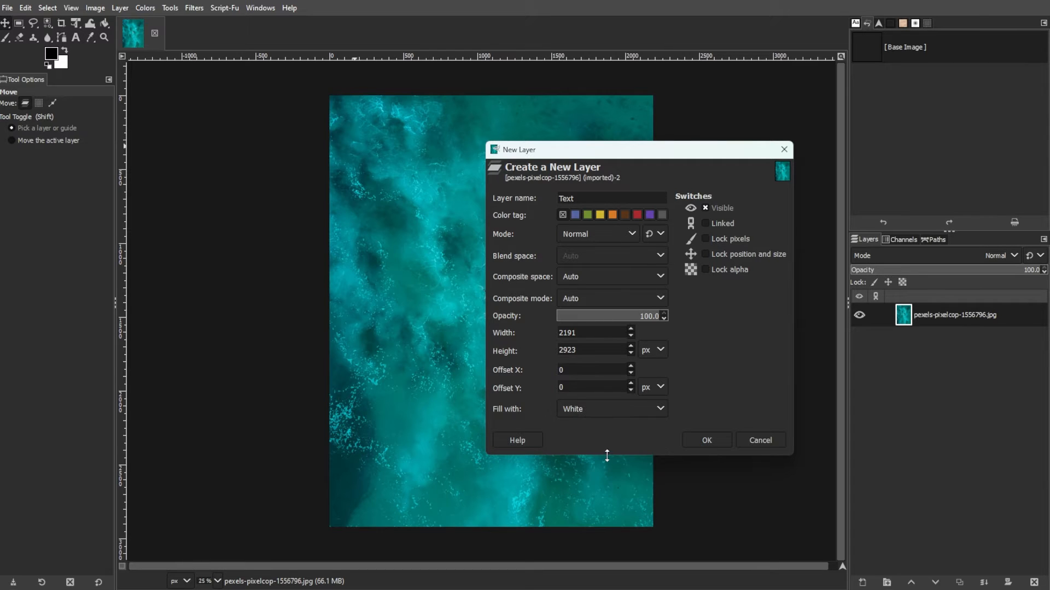
{"action": "left_click", "coordinate": [710, 440]}
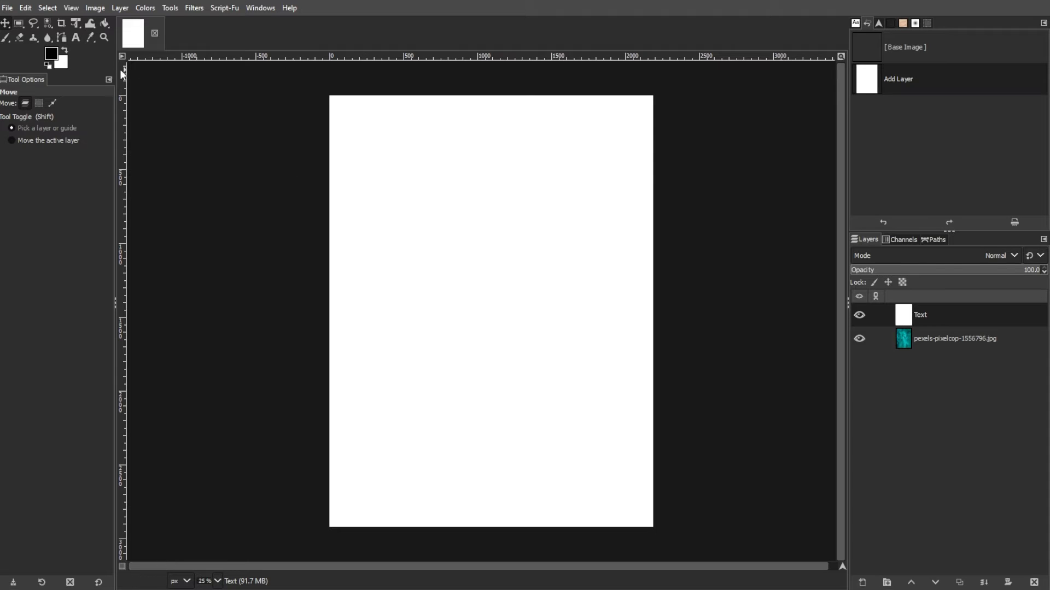
Add the text SURF in Gotham Bold at 300 px near the canvas's left edge.
{"action": "left_click", "coordinate": [76, 37]}
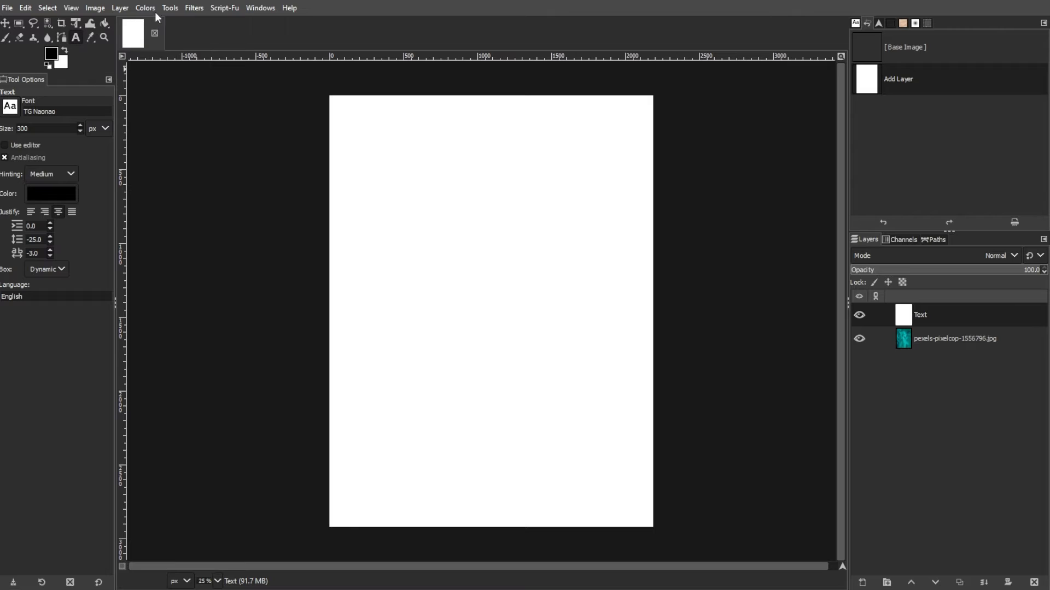
{"action": "left_click", "coordinate": [170, 9]}
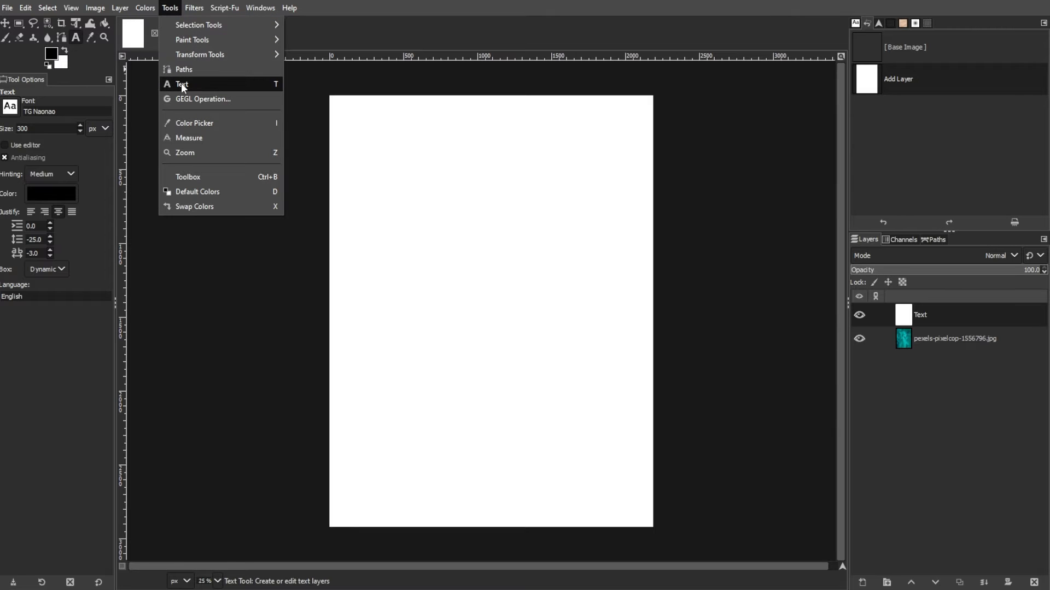
{"action": "left_click", "coordinate": [425, 289]}
{"action": "left_click", "coordinate": [348, 236]}
{"action": "left_click", "coordinate": [382, 208]}
{"action": "type", "text": "gotham"}
{"action": "left_click", "coordinate": [375, 242]}
{"action": "left_click", "coordinate": [355, 244]}
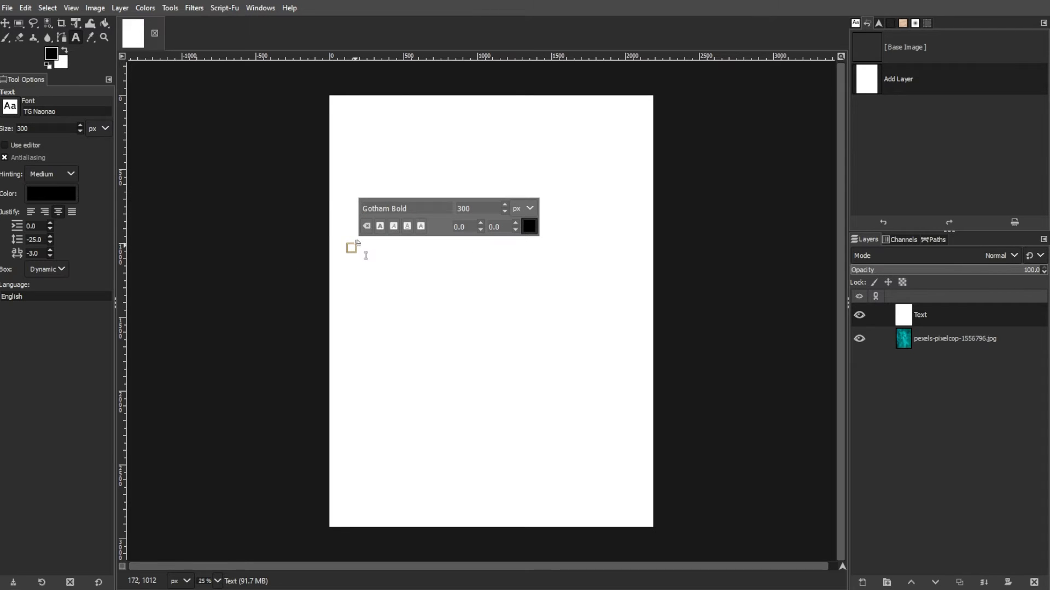
{"action": "type", "text": "surf"}
{"action": "key", "text": "ctrl+a"}
{"action": "type", "text": "SURF"}
Change the SURF text's font to Gotham Black, Medium and enlarge it to span most of the canvas width.
{"action": "key", "text": "ctrl+a"}
{"action": "left_click", "coordinate": [413, 208]}
{"action": "key", "text": "BackSpace"}
{"action": "key", "text": "BackSpace"}
{"action": "key", "text": "BackSpace"}
{"action": "left_click", "coordinate": [416, 225]}
{"action": "left_click", "coordinate": [505, 204]}
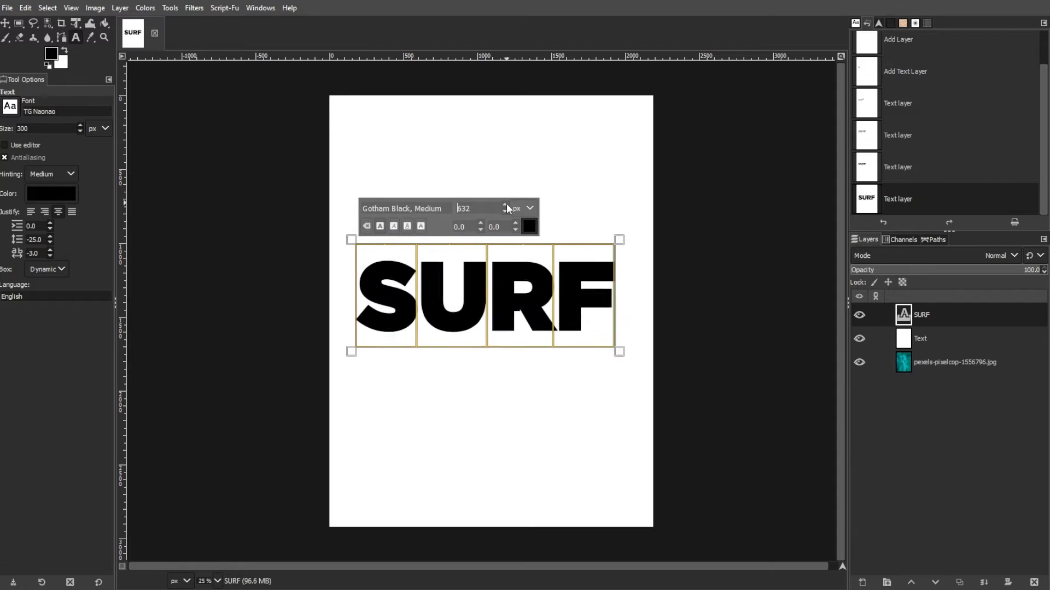
Move the SURF text slightly down and scale it proportionally to 1998 × 800 px.
{"action": "left_click", "coordinate": [5, 24]}
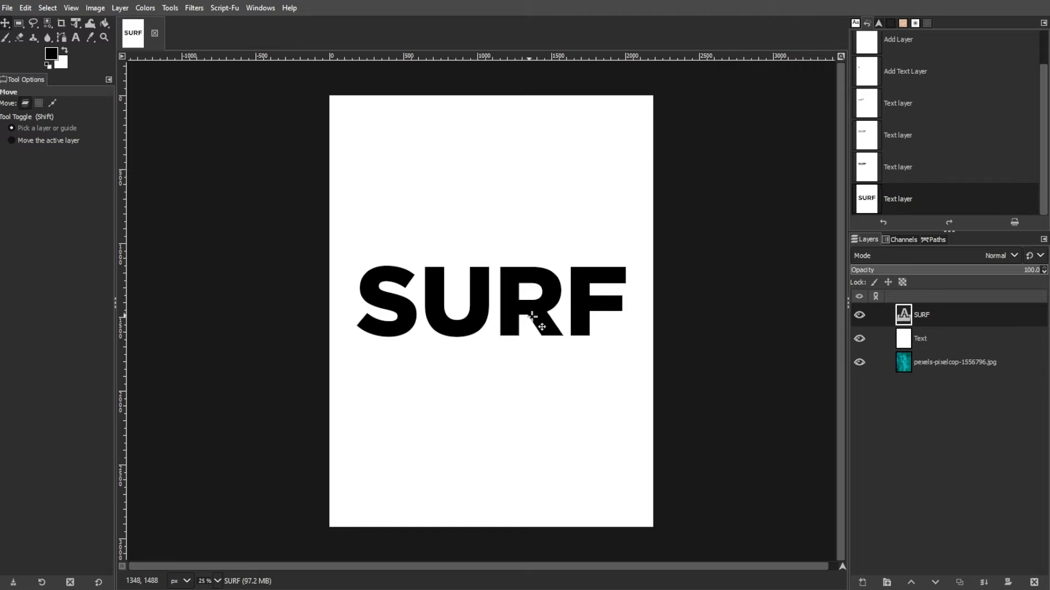
{"action": "left_click_drag", "start_coordinate": [538, 319], "coordinate": [539, 329]}
{"action": "left_click", "coordinate": [72, 23]}
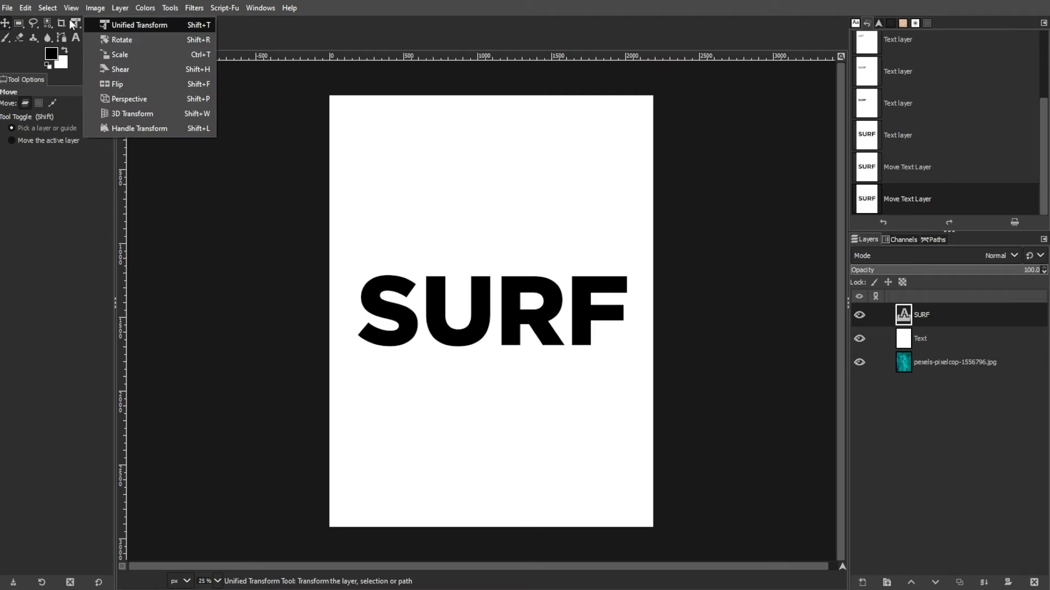
{"action": "left_click", "coordinate": [101, 52]}
{"action": "left_click", "coordinate": [166, 7]}
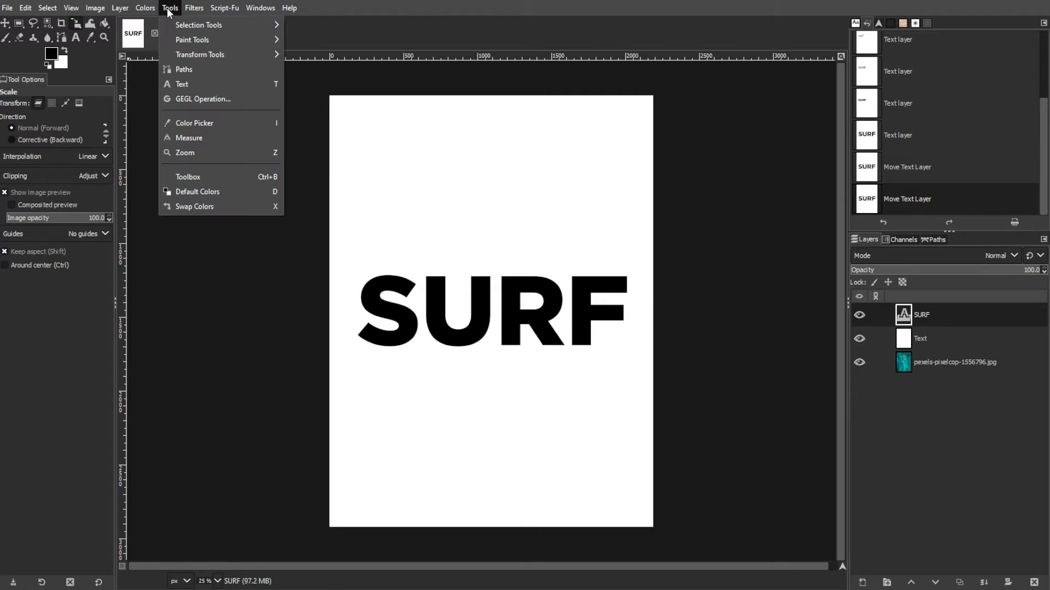
{"action": "mouse_move", "coordinate": [173, 51]}
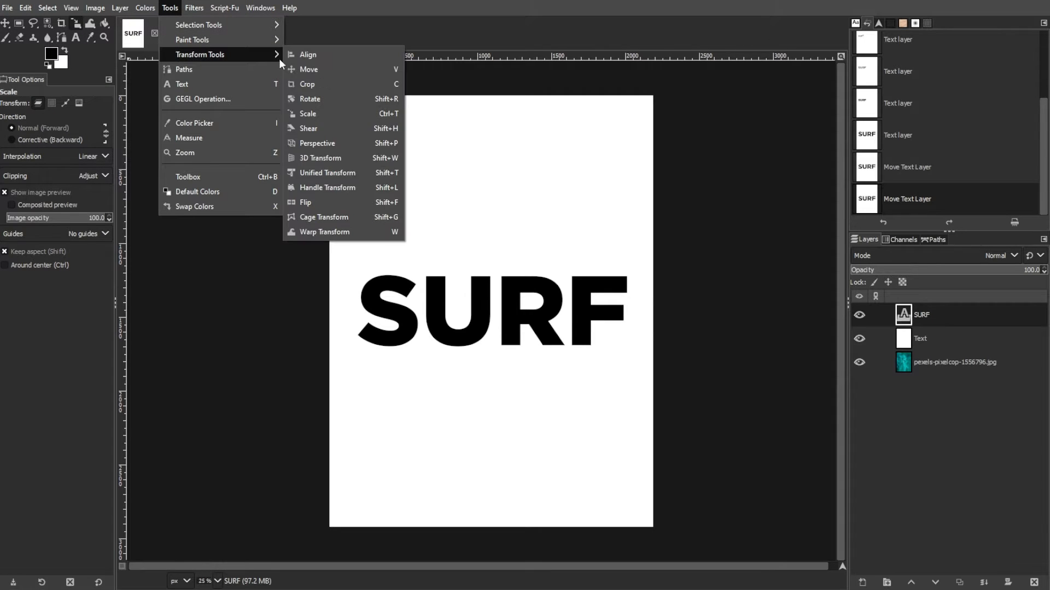
{"action": "left_click", "coordinate": [303, 113]}
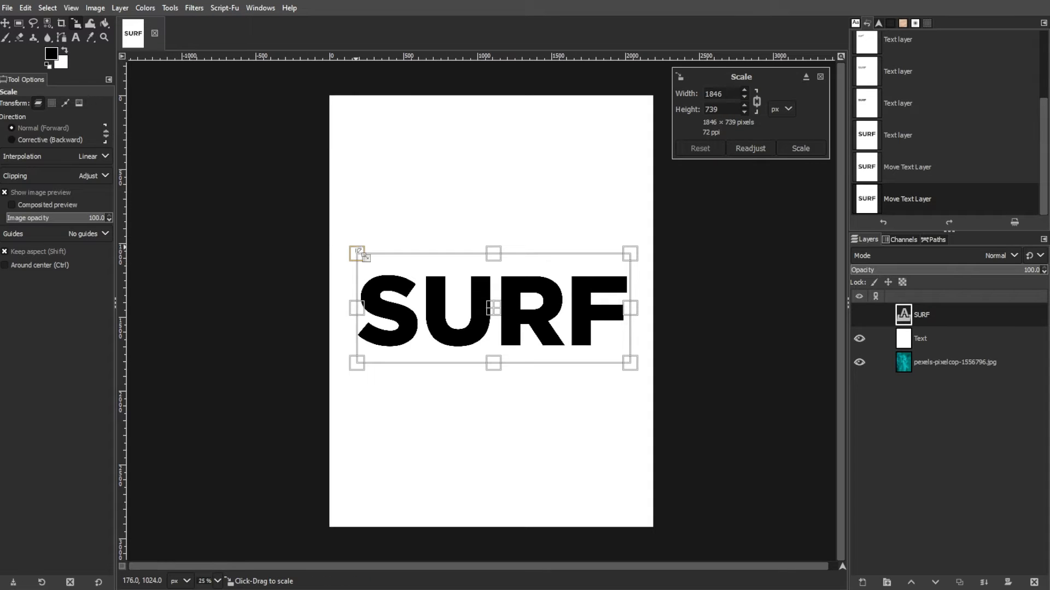
{"action": "left_click_drag", "start_coordinate": [358, 251], "coordinate": [346, 248]}
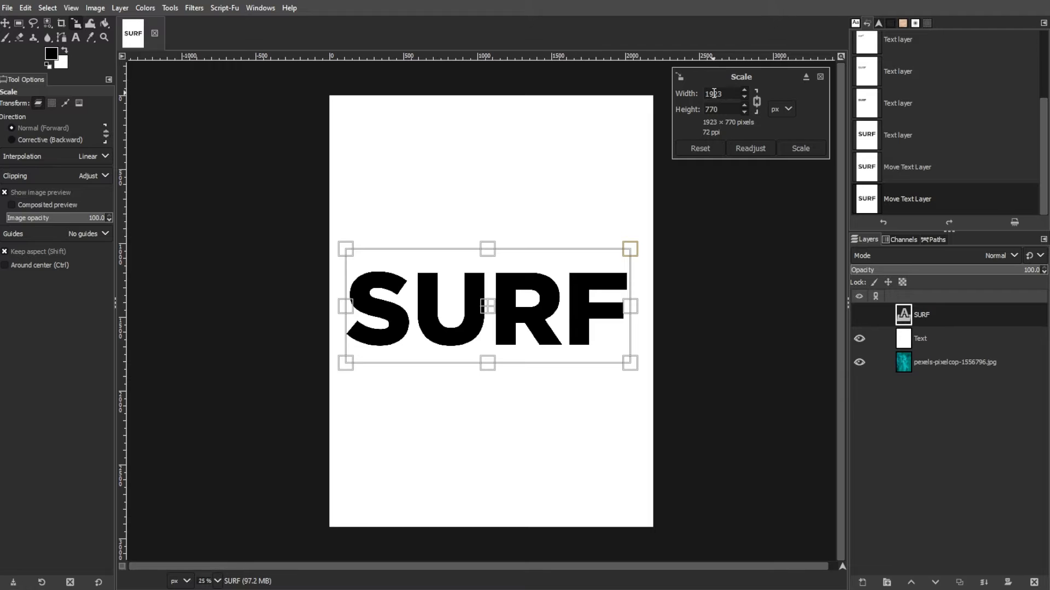
{"action": "left_click_drag", "start_coordinate": [631, 248], "coordinate": [644, 243]}
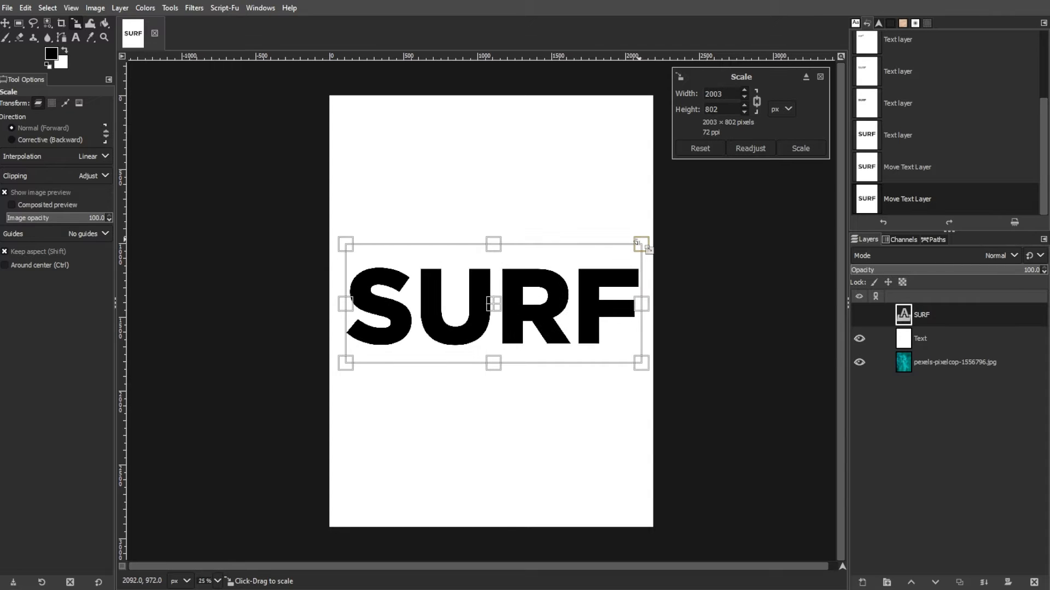
{"action": "left_click", "coordinate": [802, 149]}
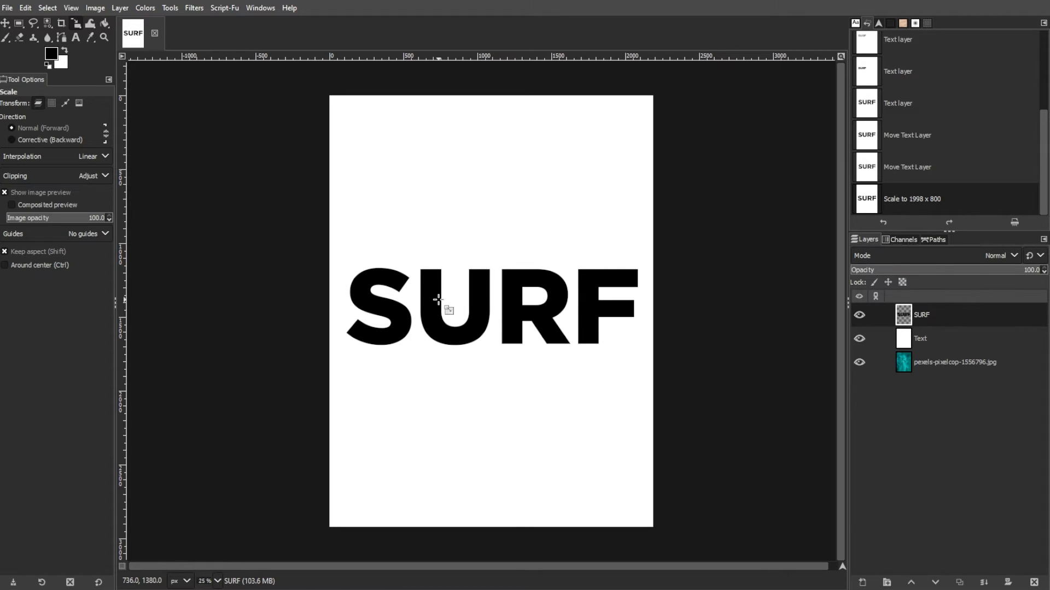
Check whether the pexels-pixelcop-1556796.jpg layer already has an alpha channel.
{"action": "left_click", "coordinate": [959, 369]}
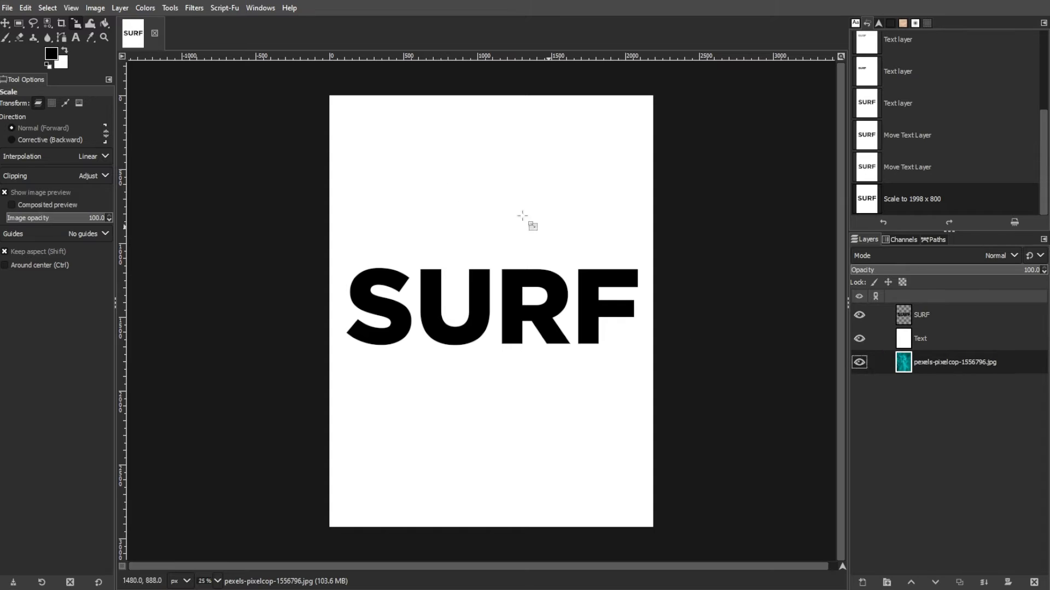
{"action": "left_click", "coordinate": [120, 8]}
{"action": "mouse_move", "coordinate": [143, 149]}
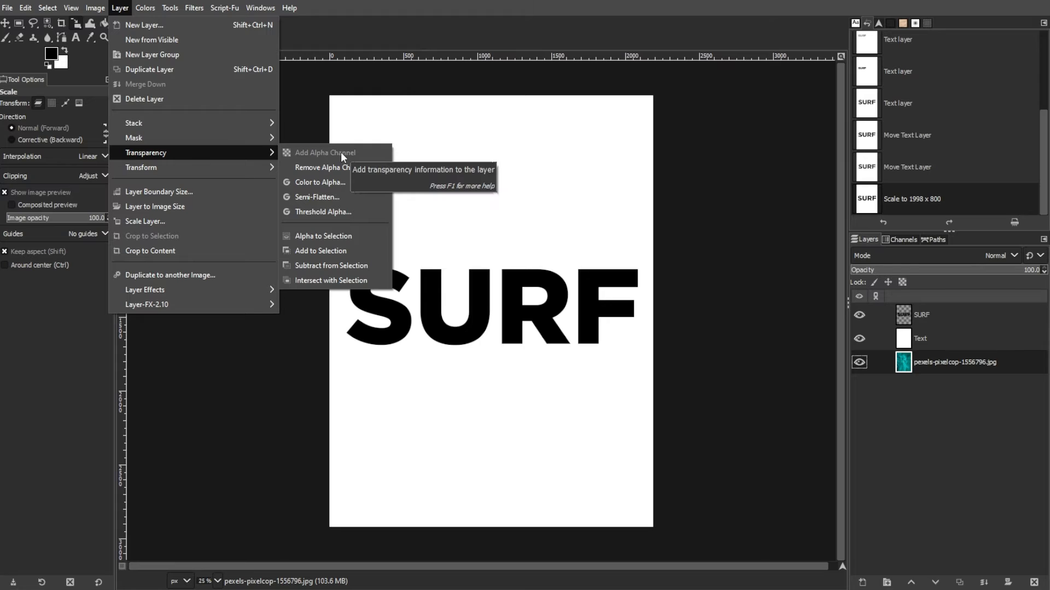
{"action": "left_click", "coordinate": [934, 318]}
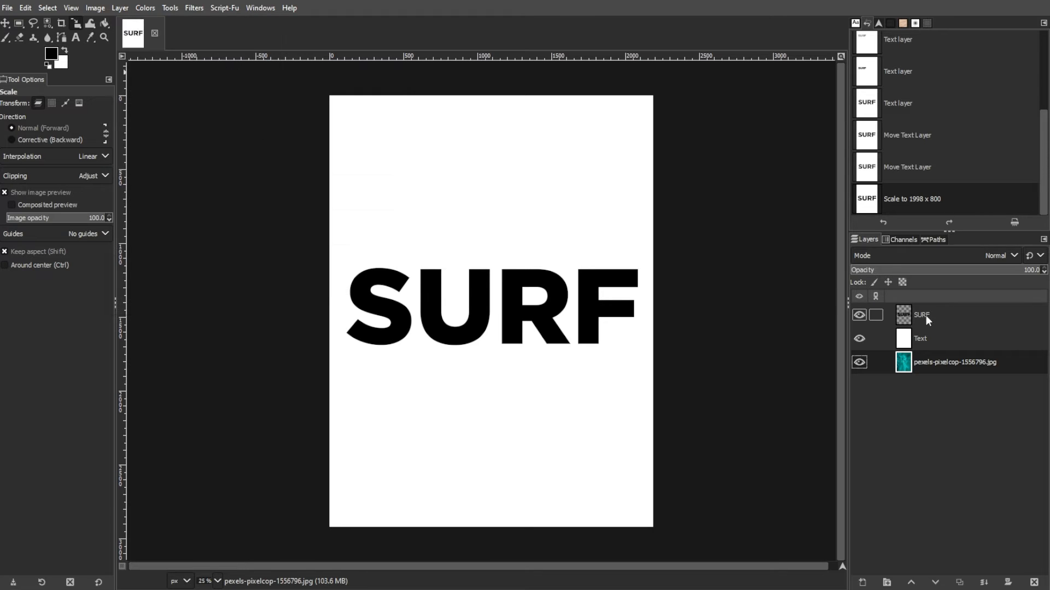
Create a selection from the SURF layer's alpha and invert it.
{"action": "left_click", "coordinate": [937, 316]}
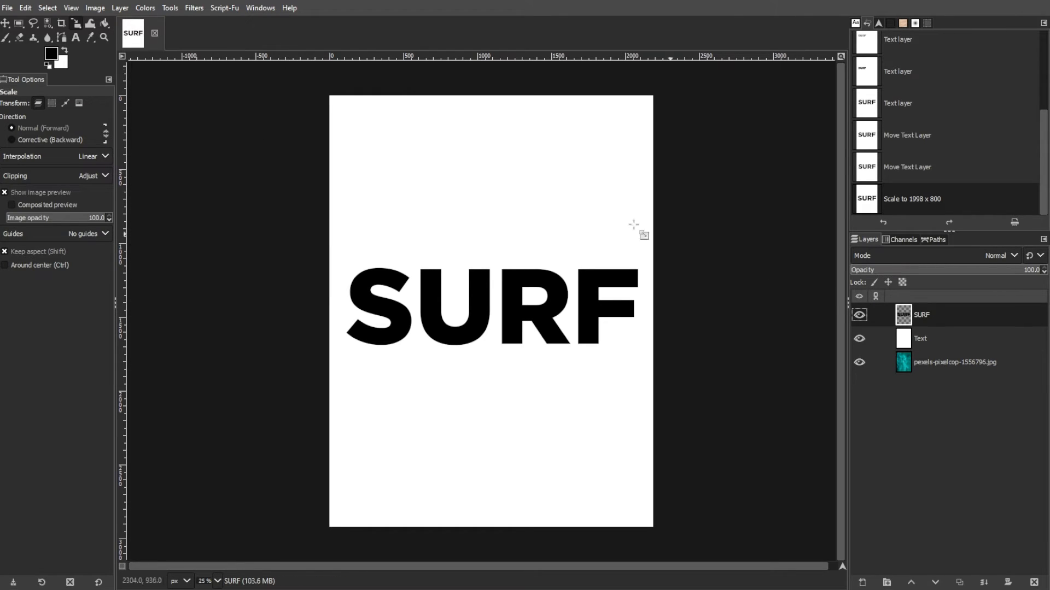
{"action": "left_click", "coordinate": [118, 8]}
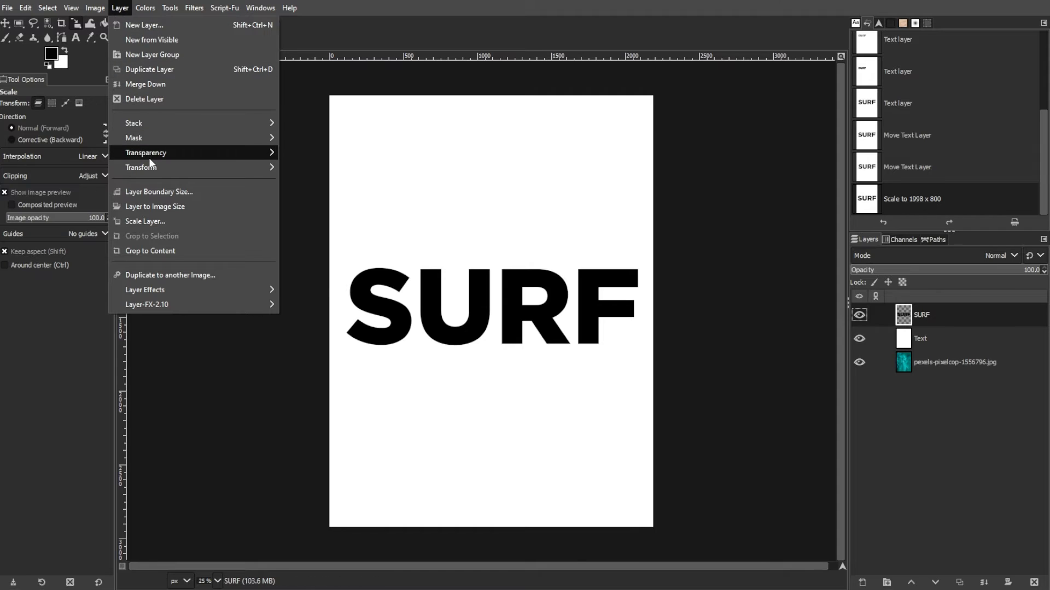
{"action": "mouse_move", "coordinate": [154, 159]}
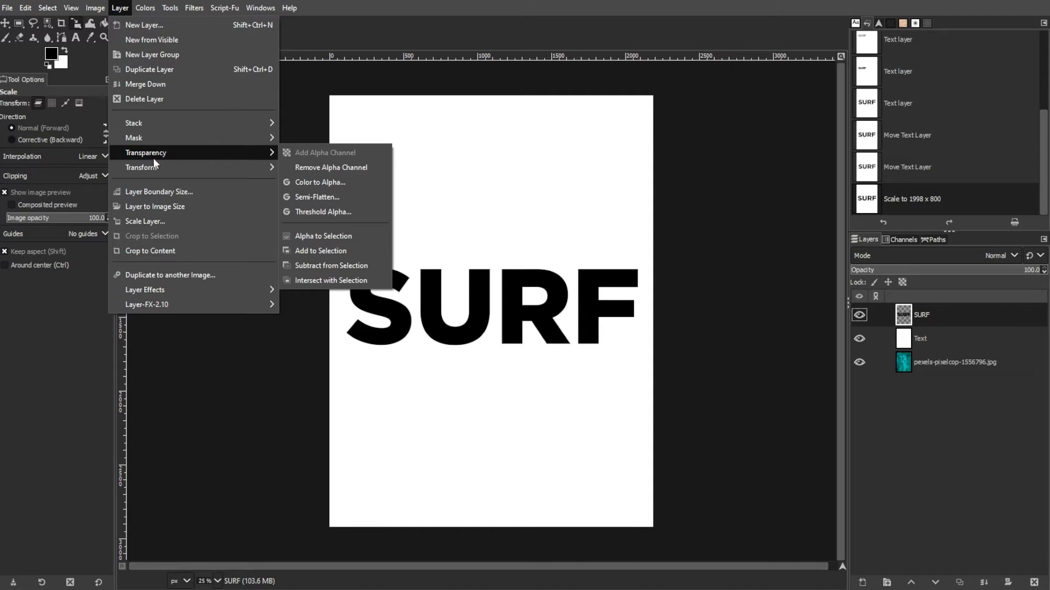
{"action": "left_click", "coordinate": [322, 235]}
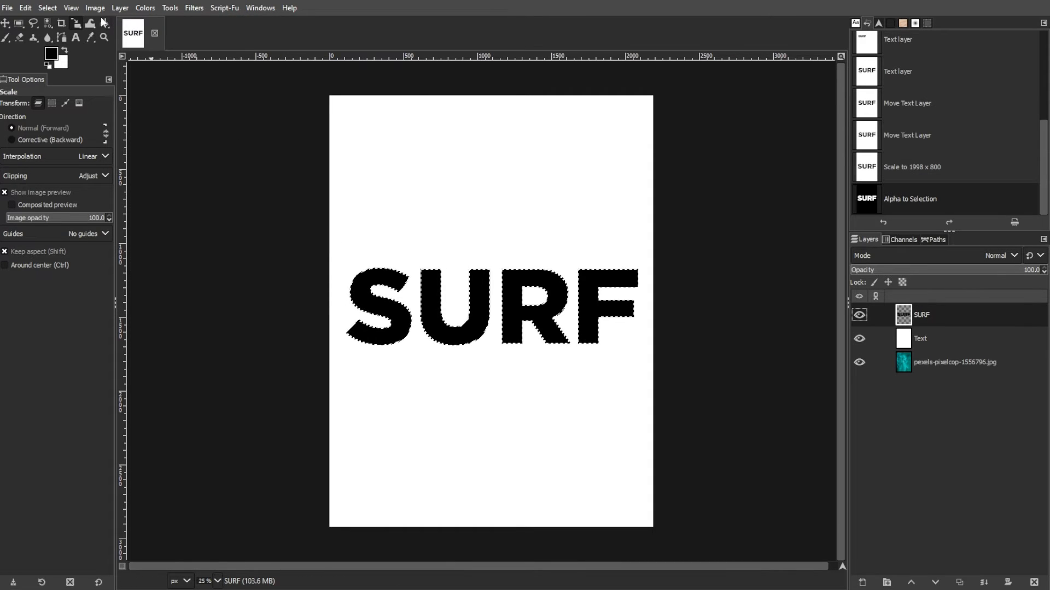
{"action": "left_click", "coordinate": [50, 8]}
{"action": "left_click", "coordinate": [63, 53]}
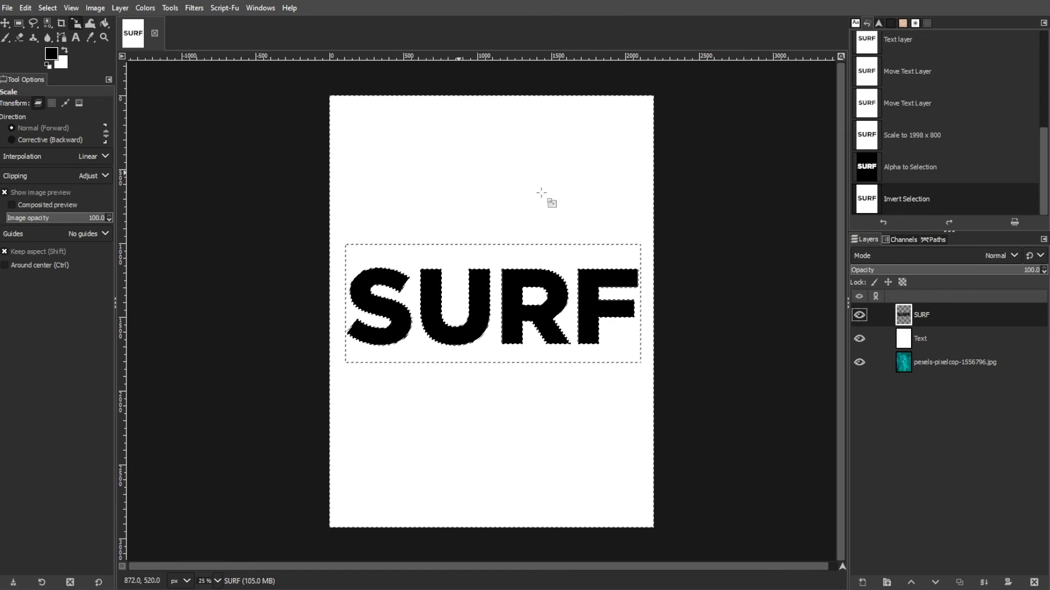
Clear the selected area outside the letters from the pexels-pixelcop-1556796.jpg layer.
{"action": "left_click", "coordinate": [948, 362]}
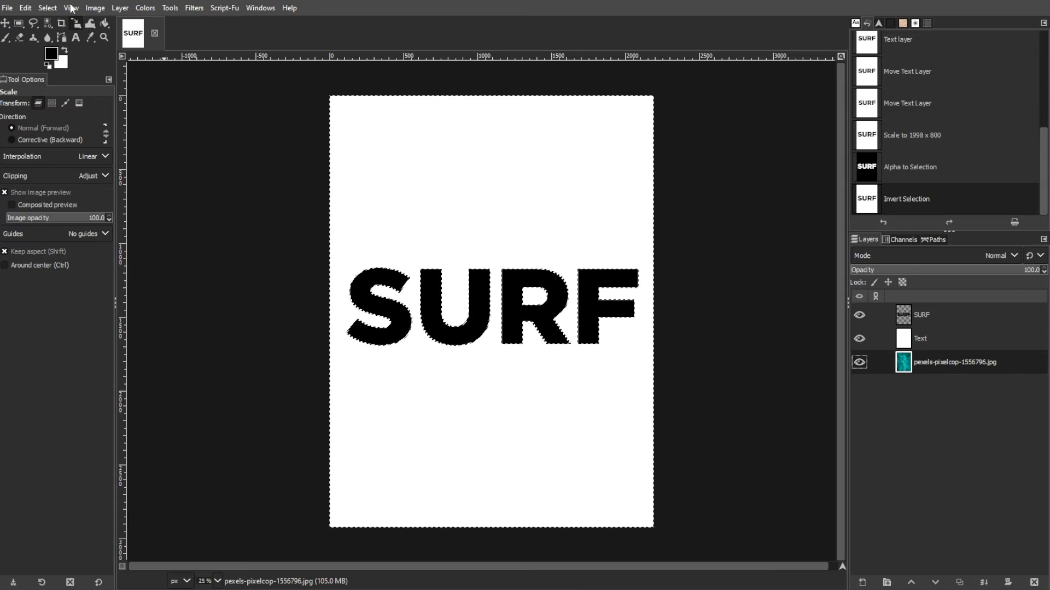
{"action": "left_click", "coordinate": [25, 8]}
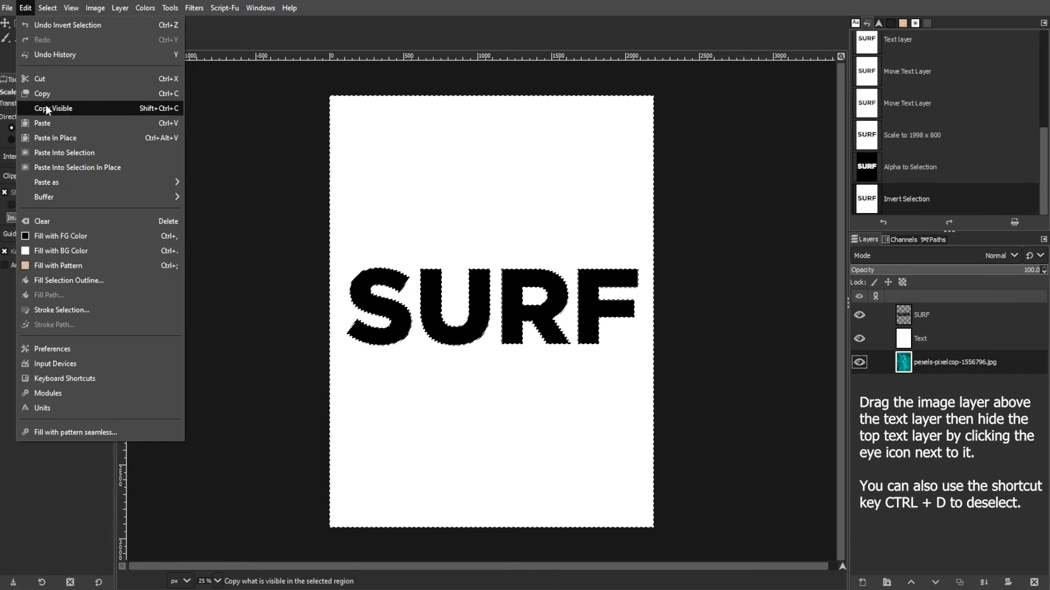
{"action": "left_click", "coordinate": [58, 218]}
Move the image layer above the white Text layer and hide the SURF layer.
{"action": "left_click_drag", "start_coordinate": [929, 362], "coordinate": [924, 340]}
{"action": "left_click", "coordinate": [860, 315]}
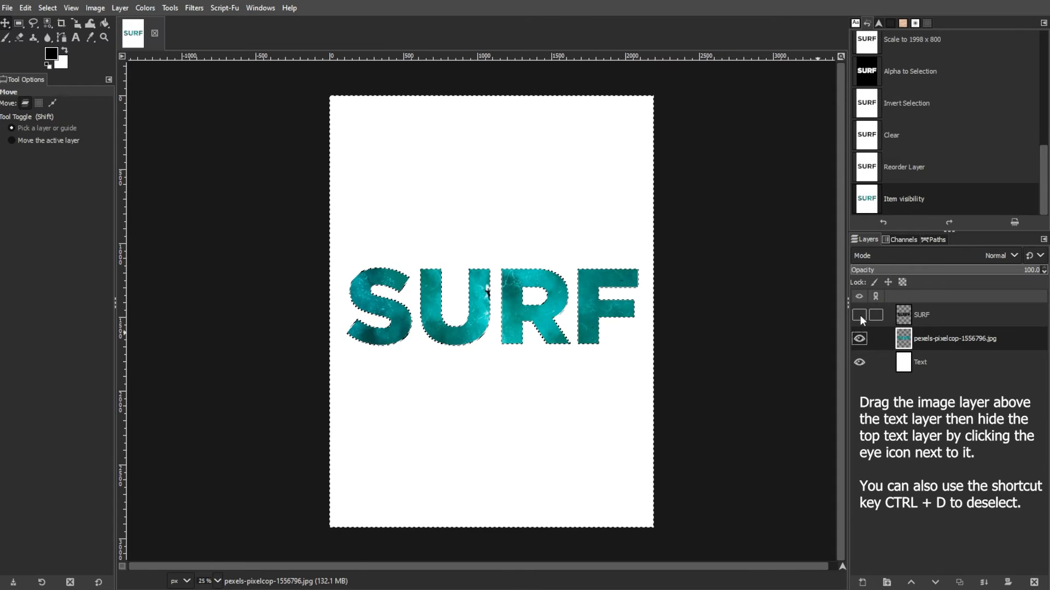
Remove the selection and nudge the image-filled lettering slightly down.
{"action": "key", "text": "ctrl+shift+a"}
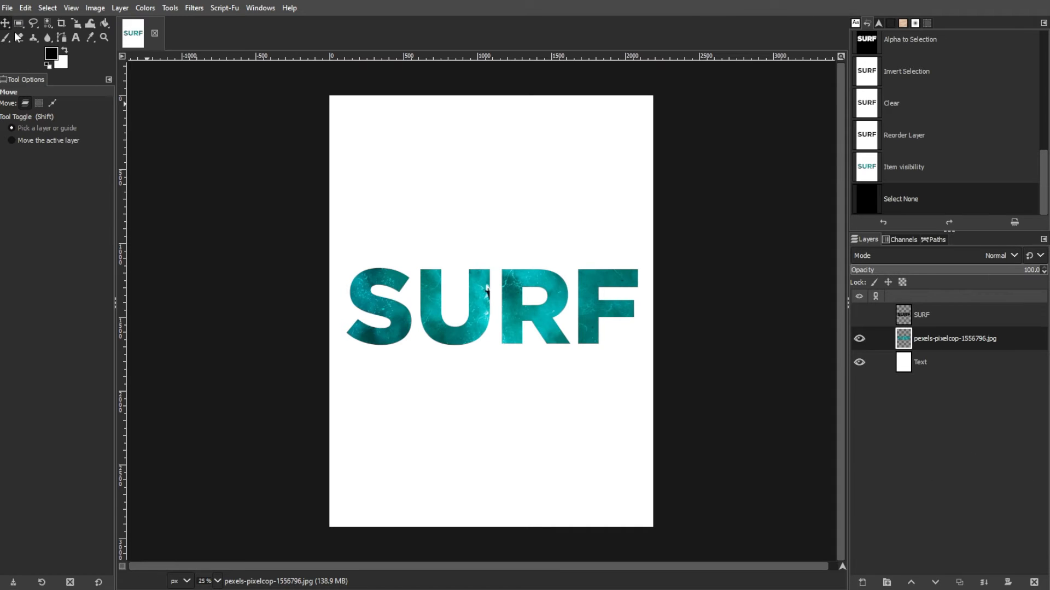
{"action": "left_click_drag", "start_coordinate": [528, 322], "coordinate": [530, 320]}
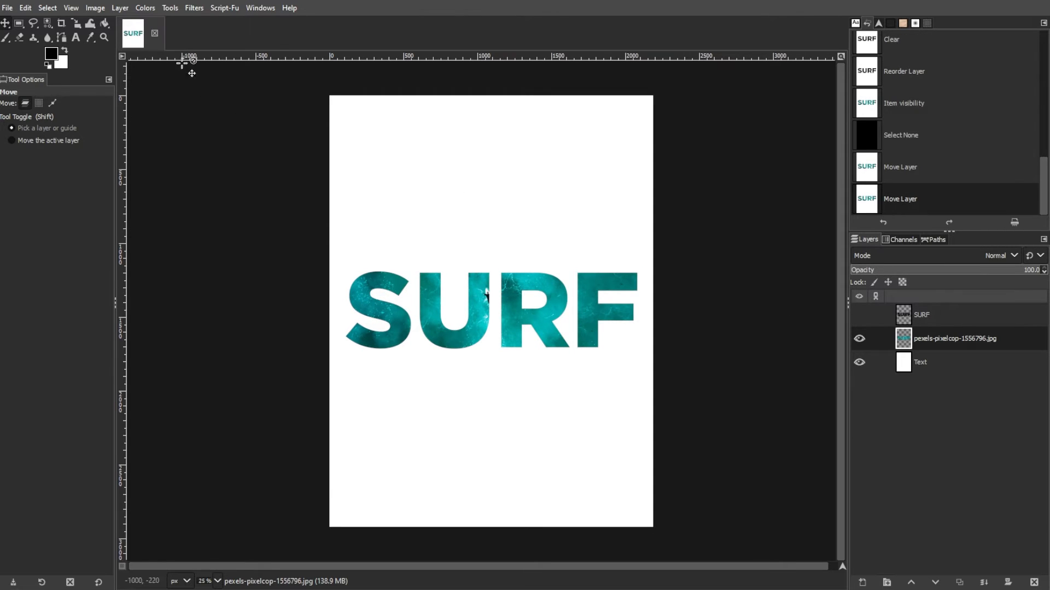
Duplicate the pexels-pixelcop-1556796.jpg layer and rename the copy "refelection".
{"action": "left_click", "coordinate": [120, 8]}
{"action": "left_click", "coordinate": [129, 67]}
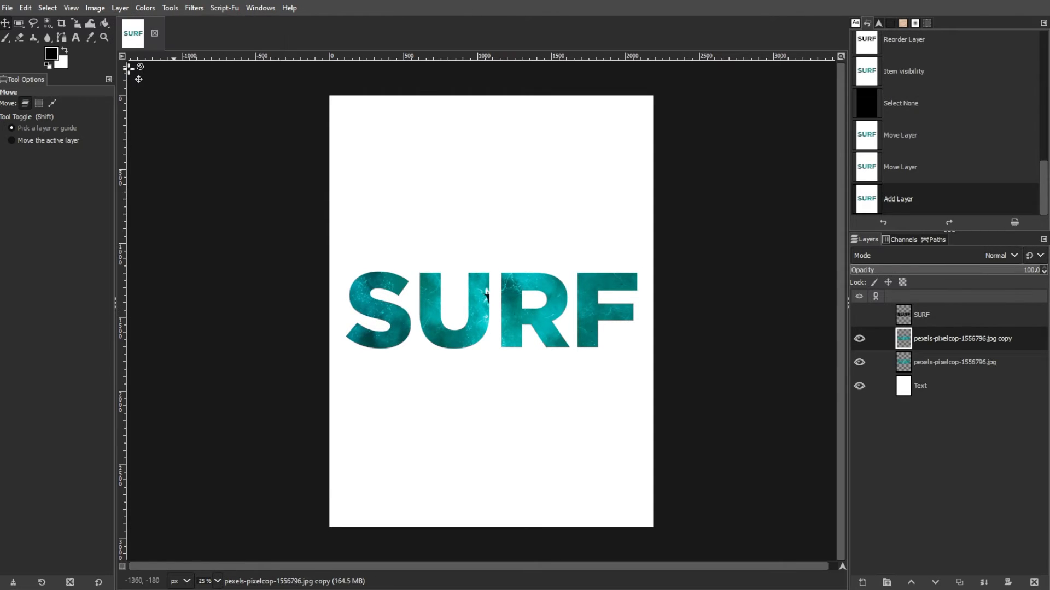
{"action": "double_click", "coordinate": [955, 339]}
{"action": "type", "text": "refelection"}
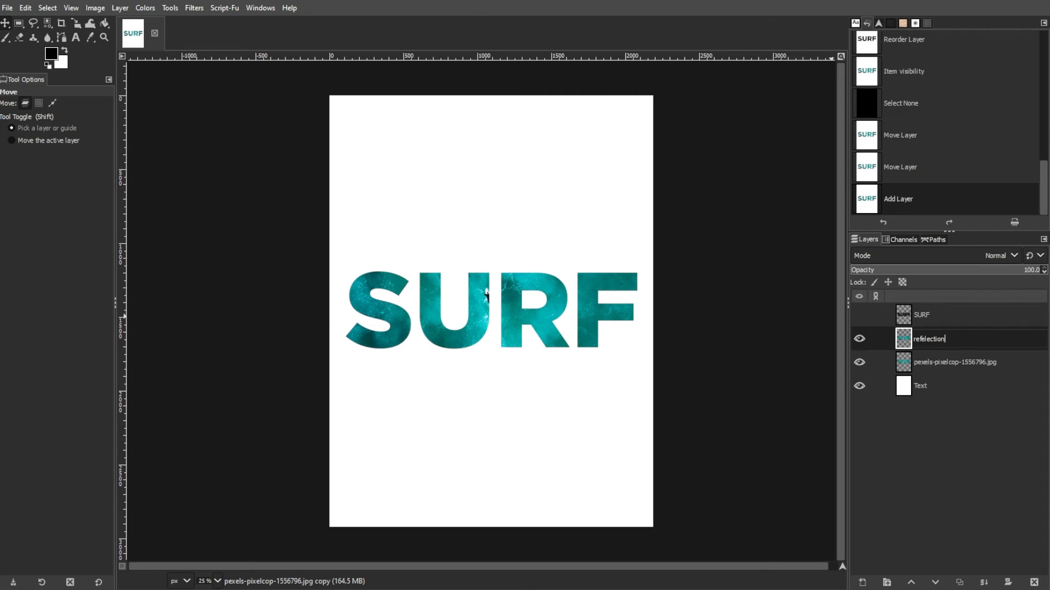
{"action": "key", "text": "Return"}
Flip the "refelection" layer vertically.
{"action": "left_click", "coordinate": [170, 9]}
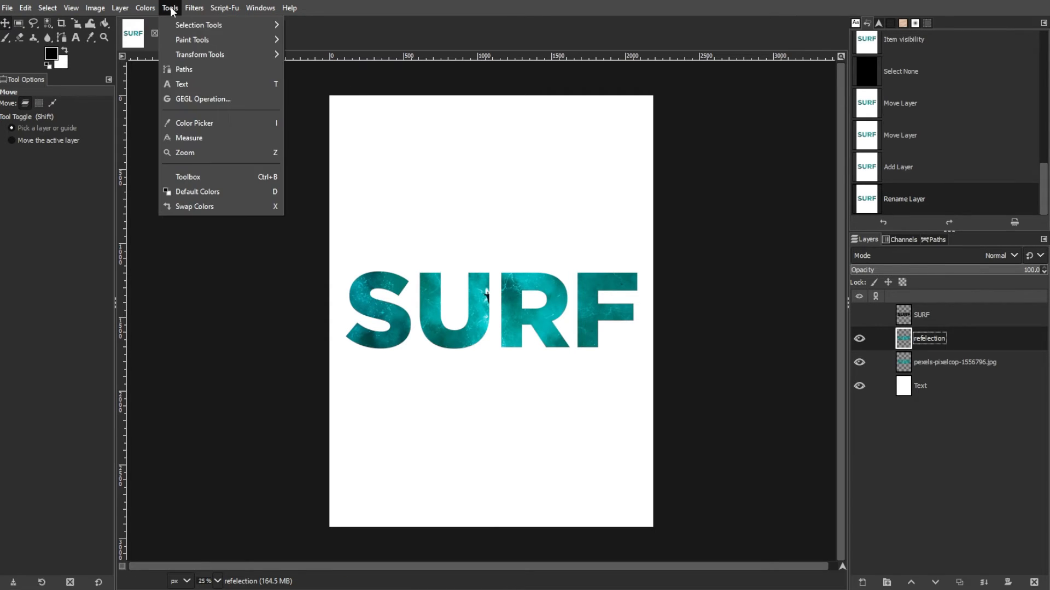
{"action": "mouse_move", "coordinate": [175, 53]}
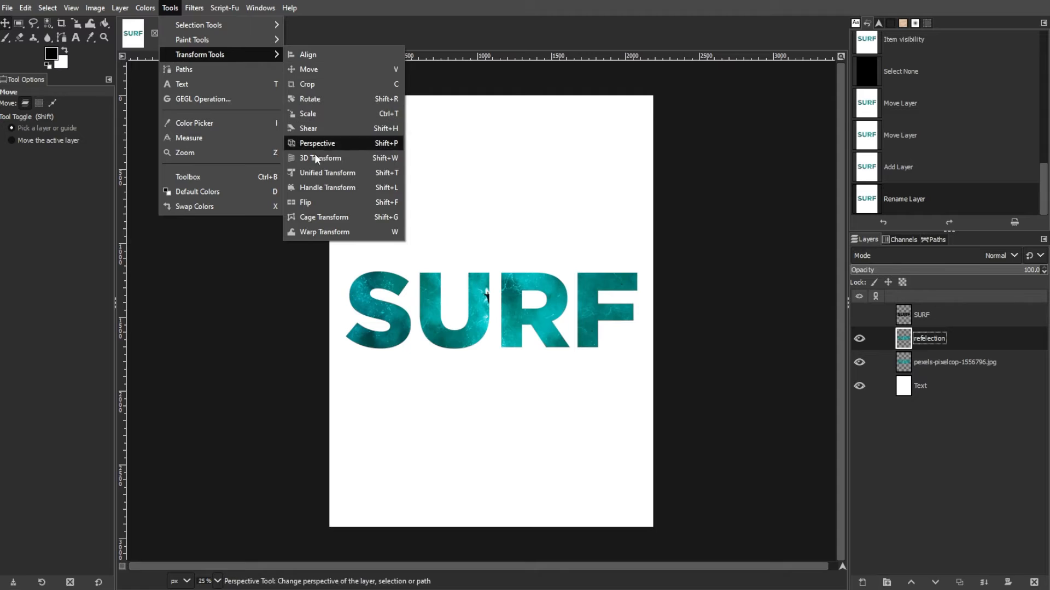
{"action": "left_click", "coordinate": [321, 200]}
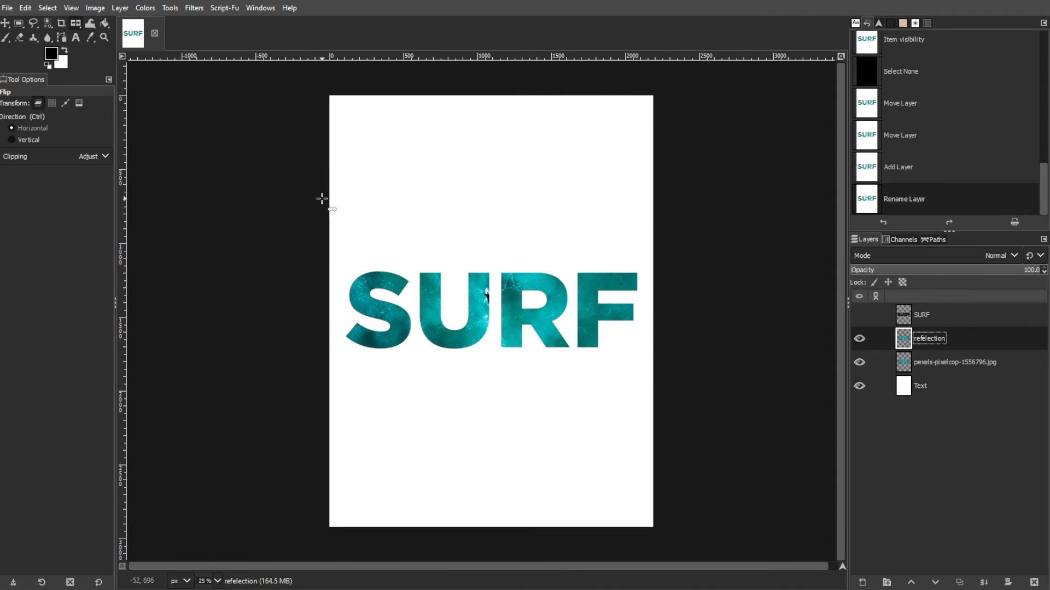
{"action": "left_click", "coordinate": [30, 140]}
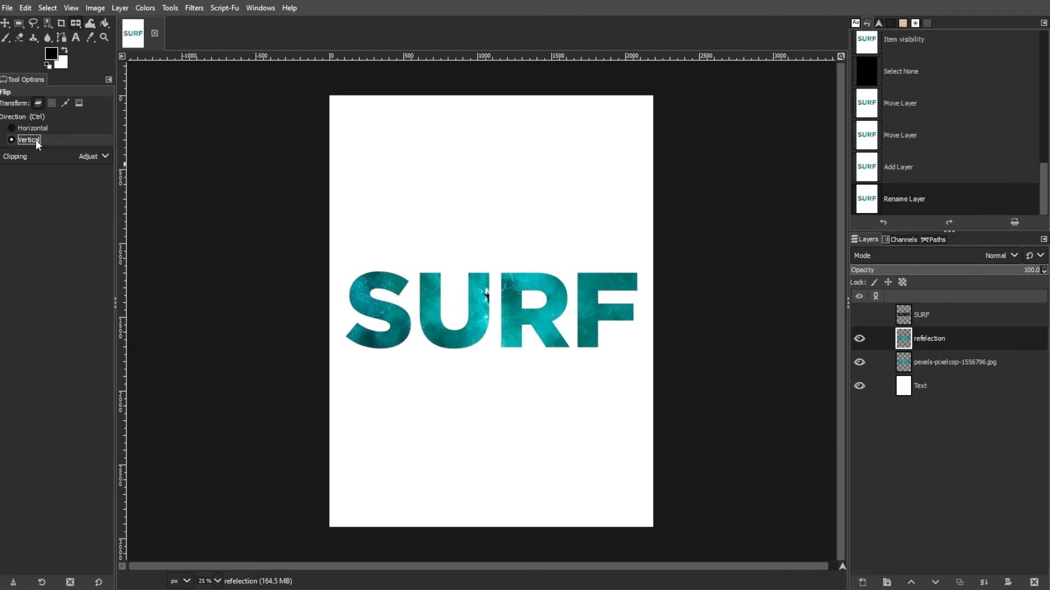
{"action": "left_click", "coordinate": [516, 341]}
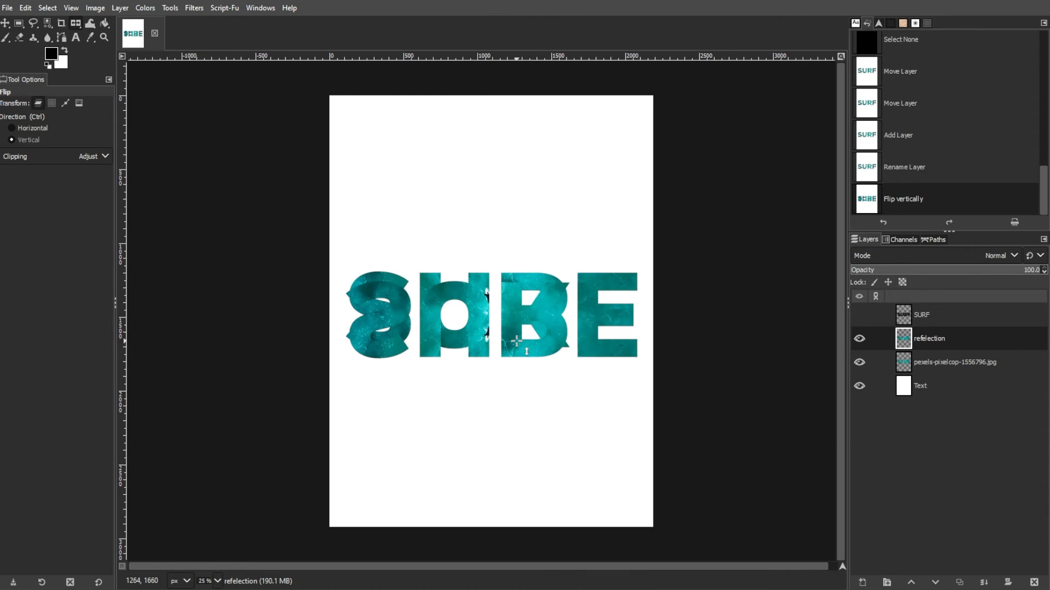
Move the flipped "refelection" layer down so its letters meet the base of the SURF lettering.
{"action": "left_click", "coordinate": [5, 23]}
{"action": "left_click_drag", "start_coordinate": [538, 349], "coordinate": [537, 413]}
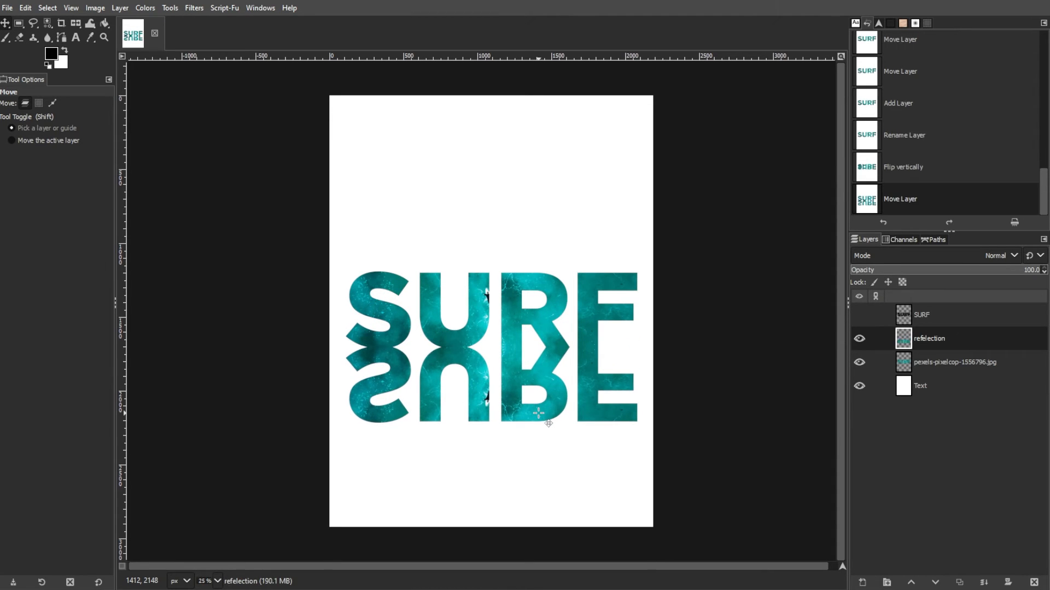
Add a White (full opacity) layer mask to the "refelection" layer.
{"action": "double_click", "coordinate": [965, 341]}
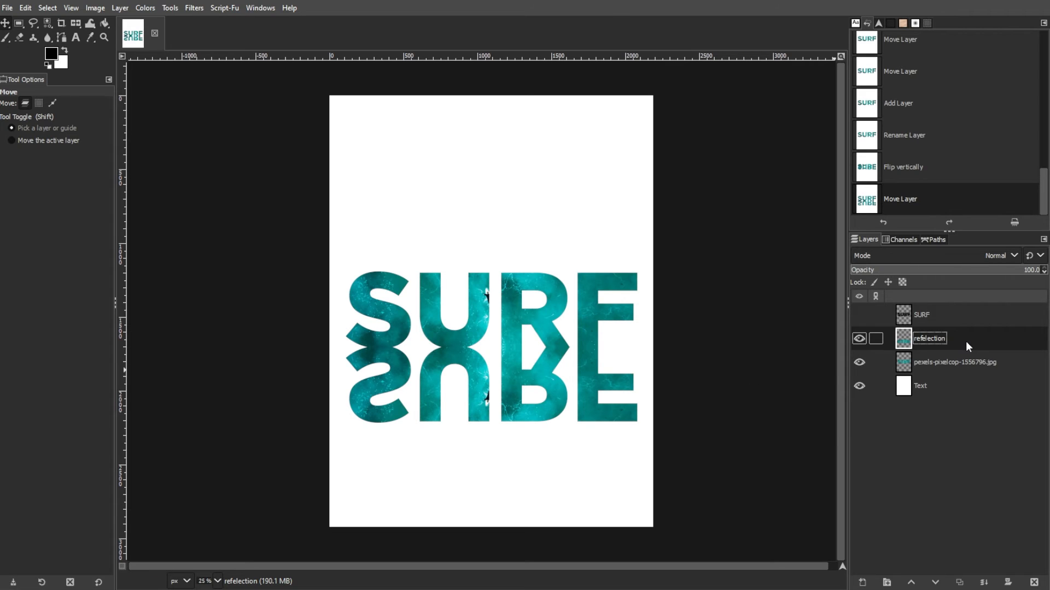
{"action": "left_click", "coordinate": [121, 9]}
{"action": "mouse_move", "coordinate": [141, 137]}
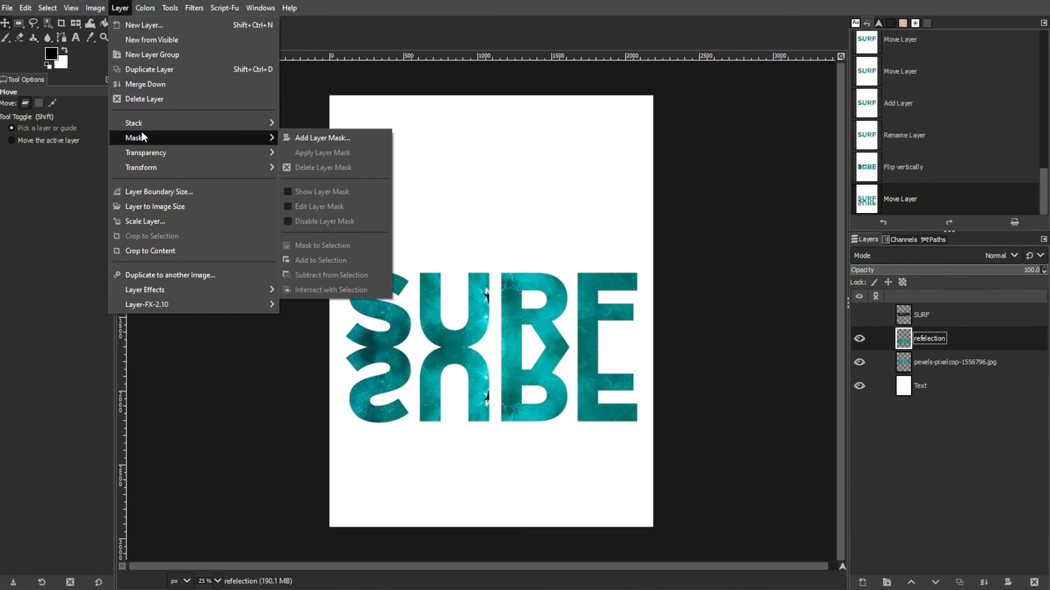
{"action": "left_click", "coordinate": [316, 140]}
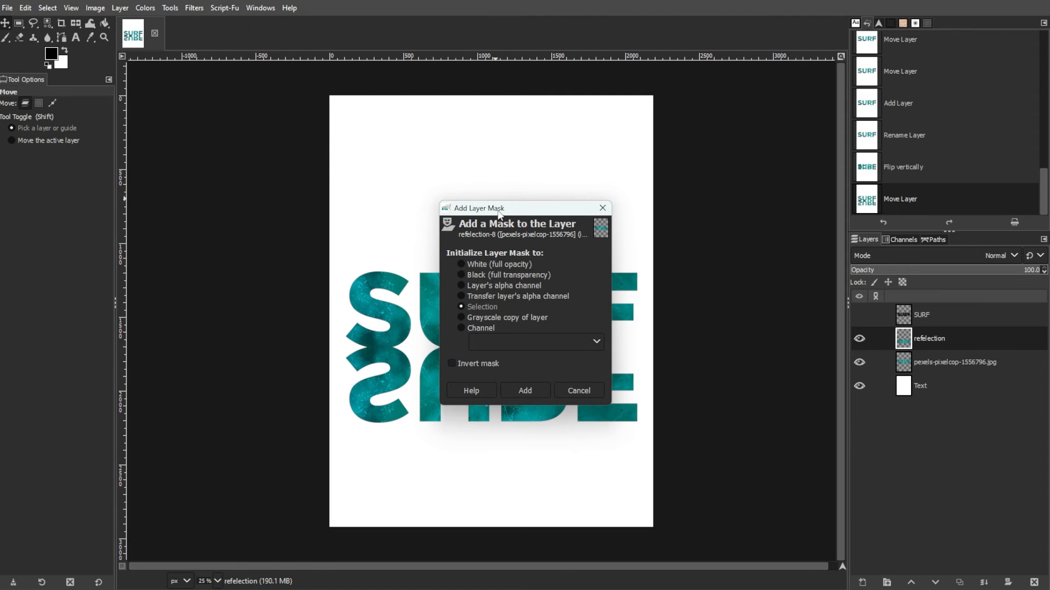
{"action": "left_click", "coordinate": [500, 264]}
{"action": "left_click_drag", "start_coordinate": [503, 211], "coordinate": [712, 126]}
{"action": "left_click", "coordinate": [733, 304]}
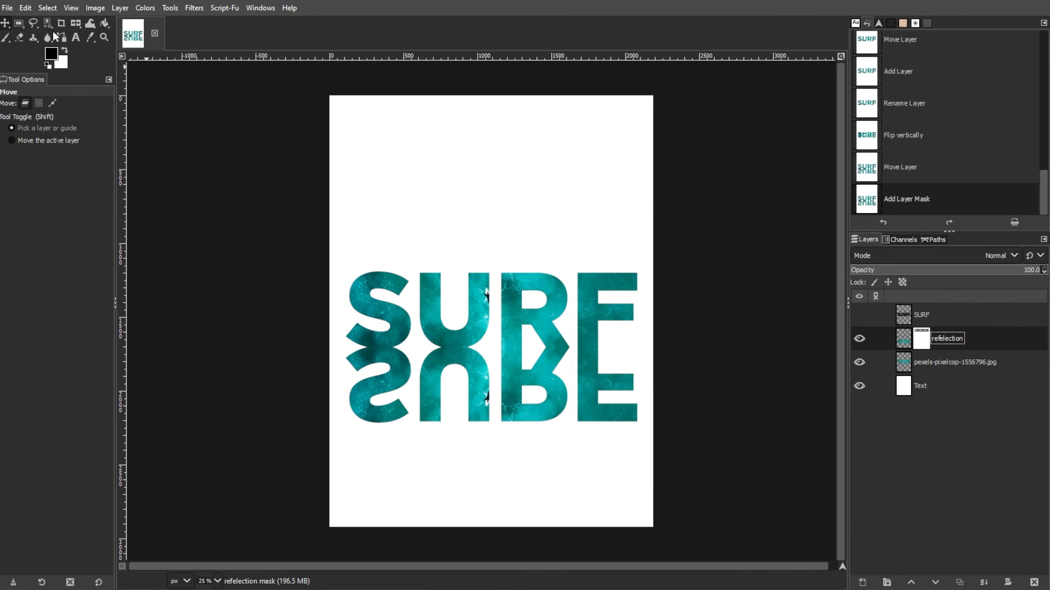
Fade the reflection by drawing a black-to-white linear gradient about 532 px long on its mask, from below the reflection up to the lettering's base.
{"action": "left_click_drag", "start_coordinate": [107, 29], "coordinate": [124, 38]}
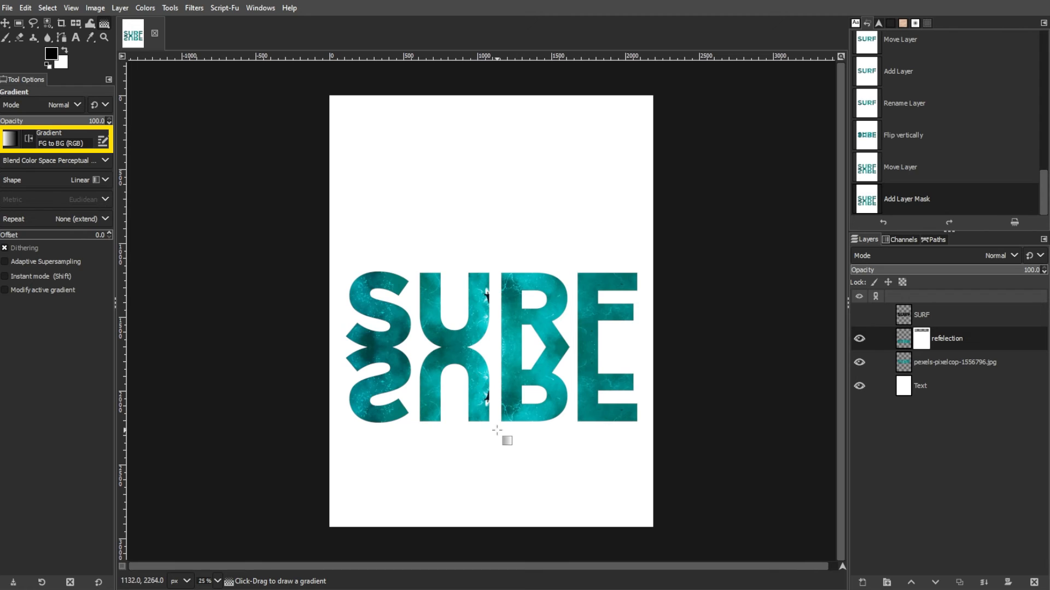
{"action": "left_click", "coordinate": [922, 340]}
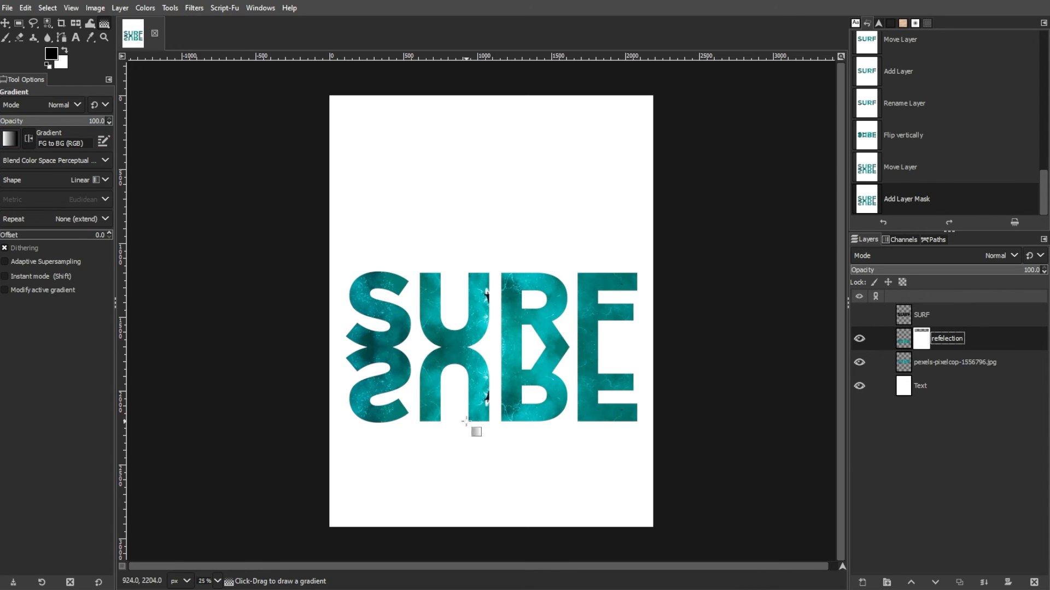
{"action": "left_click_drag", "start_coordinate": [489, 360], "coordinate": [491, 452]}
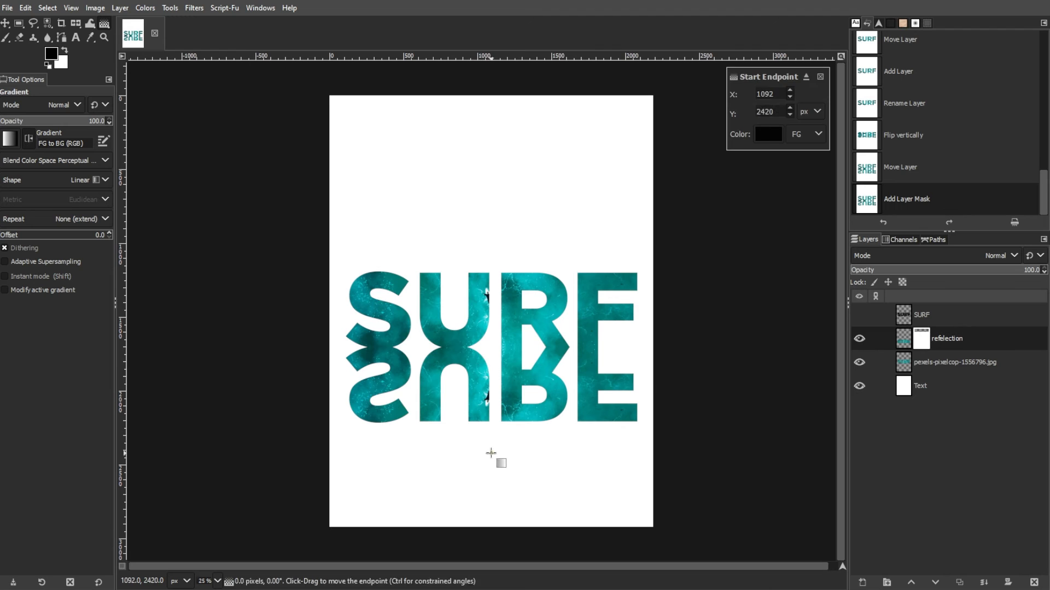
{"action": "key", "text": "ctrl+z"}
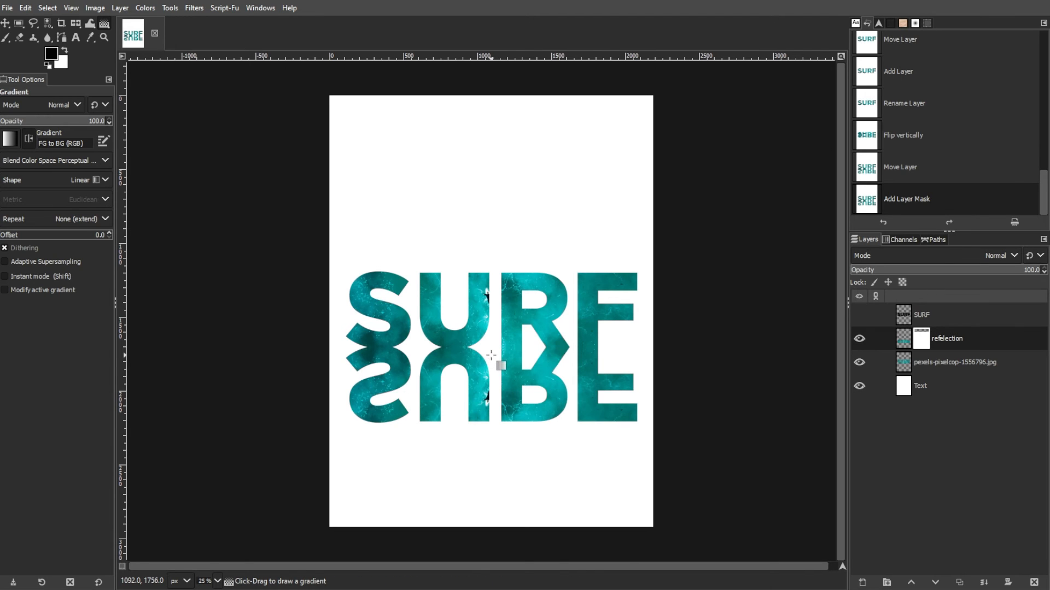
{"action": "left_click_drag", "start_coordinate": [488, 352], "coordinate": [490, 430]}
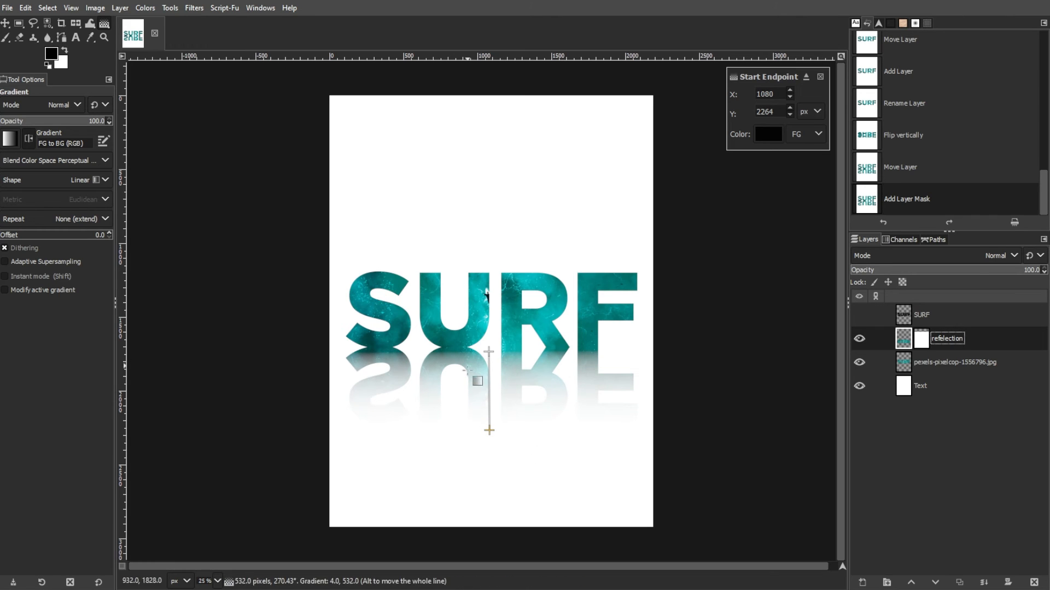
{"action": "left_click", "coordinate": [5, 25]}
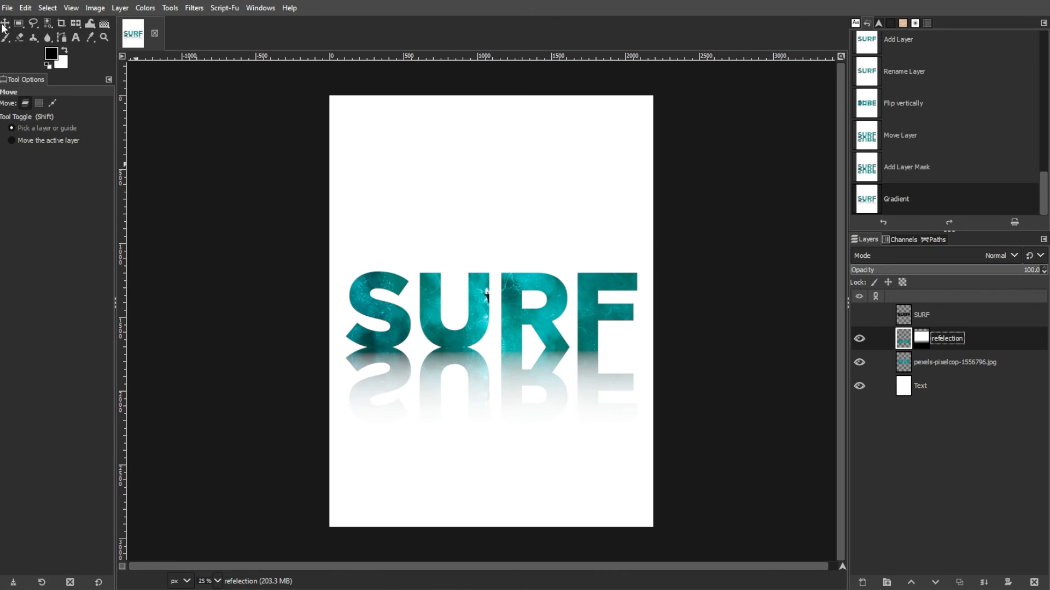
Soften the "refelection" layer with a Gaussian Blur.
{"action": "left_click", "coordinate": [188, 8]}
{"action": "mouse_move", "coordinate": [214, 82]}
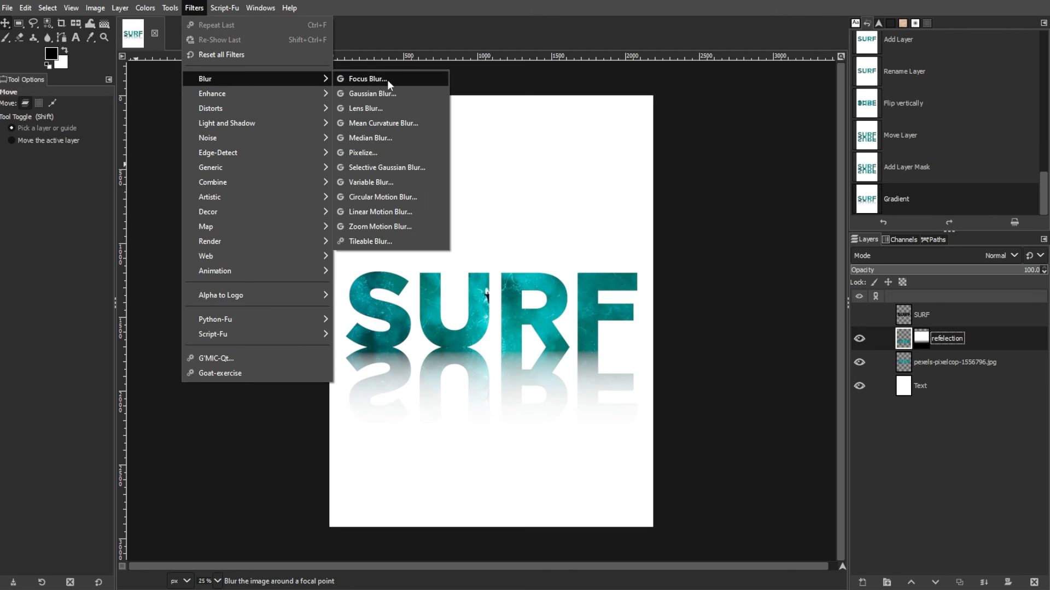
{"action": "left_click", "coordinate": [387, 95]}
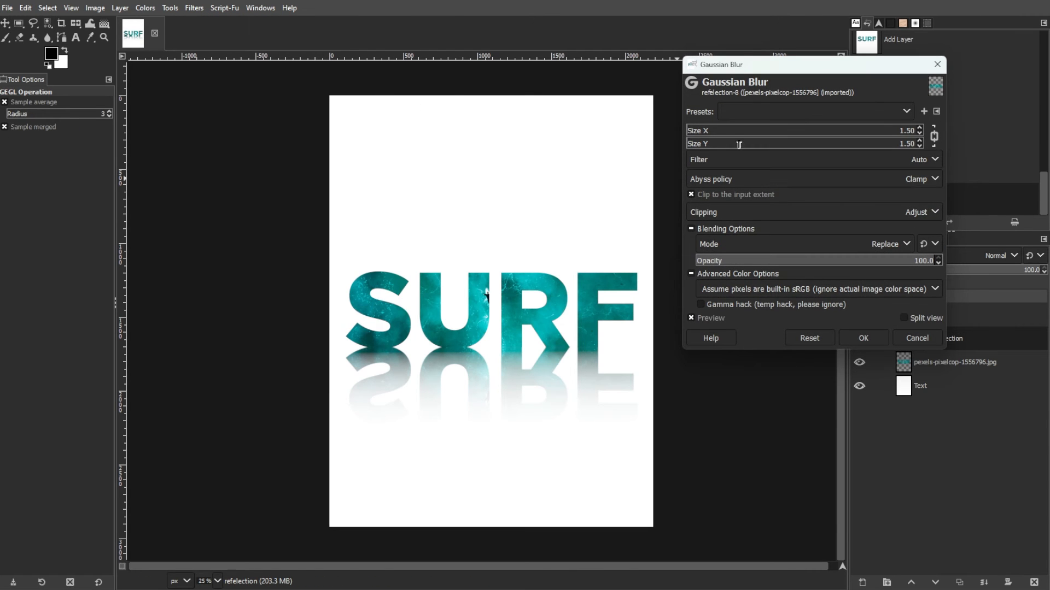
{"action": "left_click", "coordinate": [707, 132]}
{"action": "left_click", "coordinate": [694, 132]}
{"action": "left_click", "coordinate": [885, 335]}
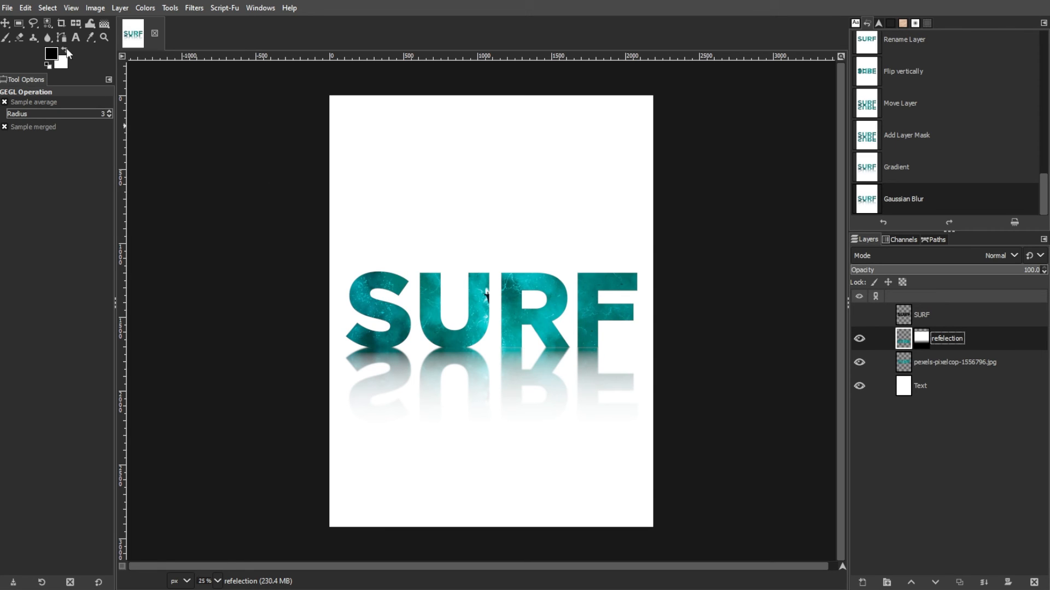
Shear the "refelection" layer horizontally by 596 and reposition it to line up with the base of the lettering.
{"action": "left_click_drag", "start_coordinate": [76, 24], "coordinate": [97, 65]}
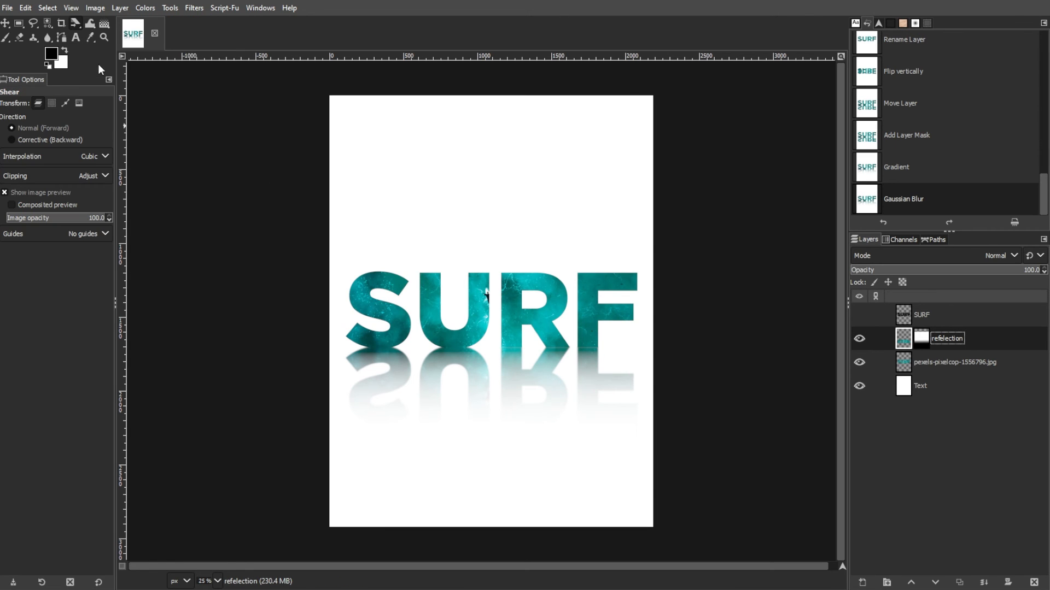
{"action": "left_click", "coordinate": [524, 408]}
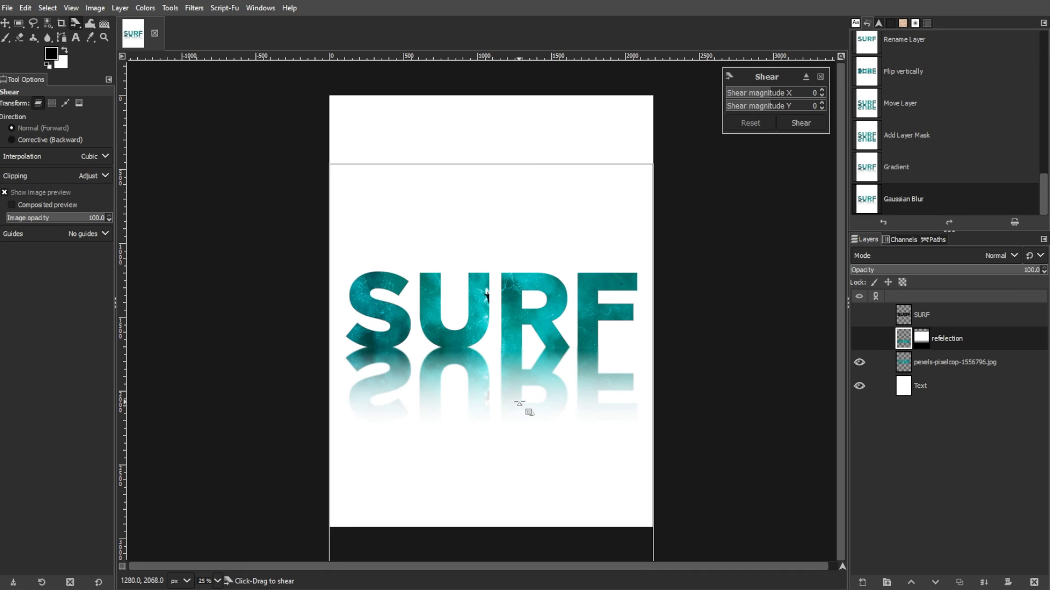
{"action": "left_click_drag", "start_coordinate": [536, 415], "coordinate": [623, 401]}
{"action": "left_click", "coordinate": [806, 122]}
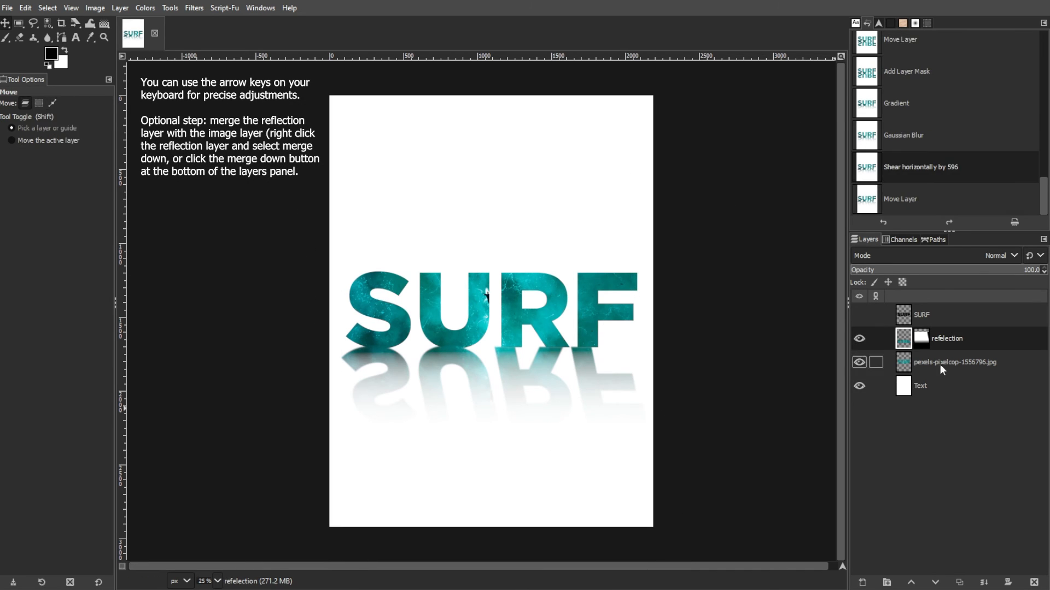
{"action": "left_click_drag", "start_coordinate": [507, 356], "coordinate": [514, 355]}
{"action": "key", "text": "Left"}
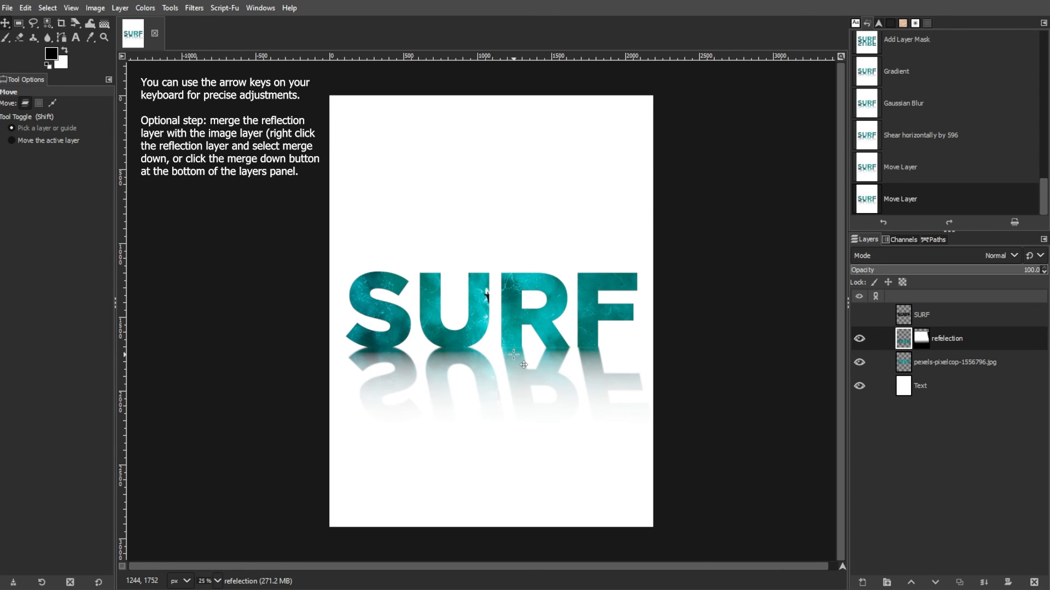
Merge the "refelection" layer down into the pexels-pixelcop-1556796.jpg layer and move the combined lettering up on the page.
{"action": "right_click", "coordinate": [965, 340]}
{"action": "left_click", "coordinate": [875, 133]}
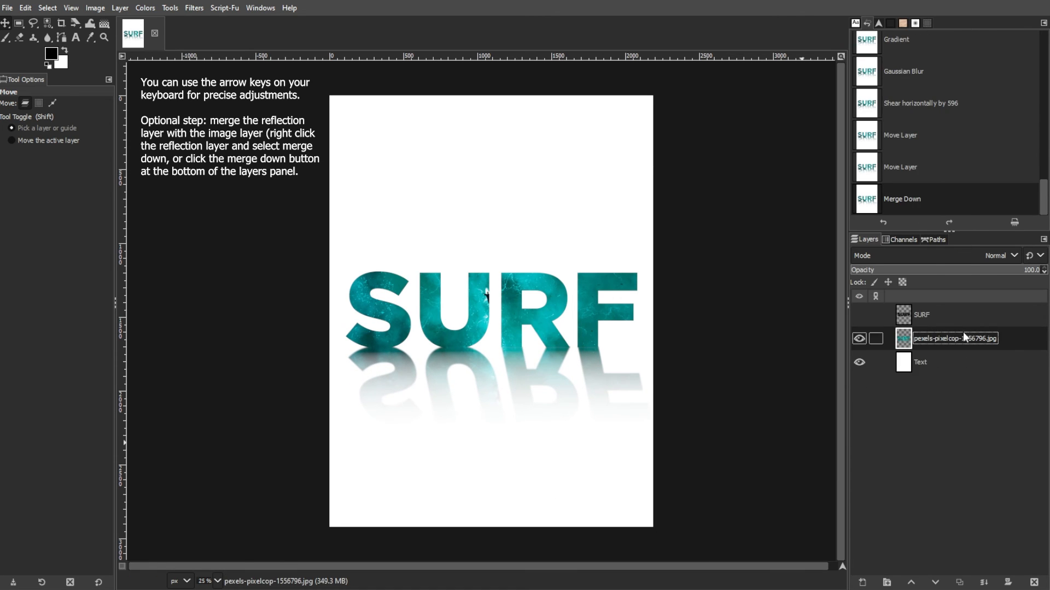
{"action": "left_click_drag", "start_coordinate": [512, 280], "coordinate": [508, 251]}
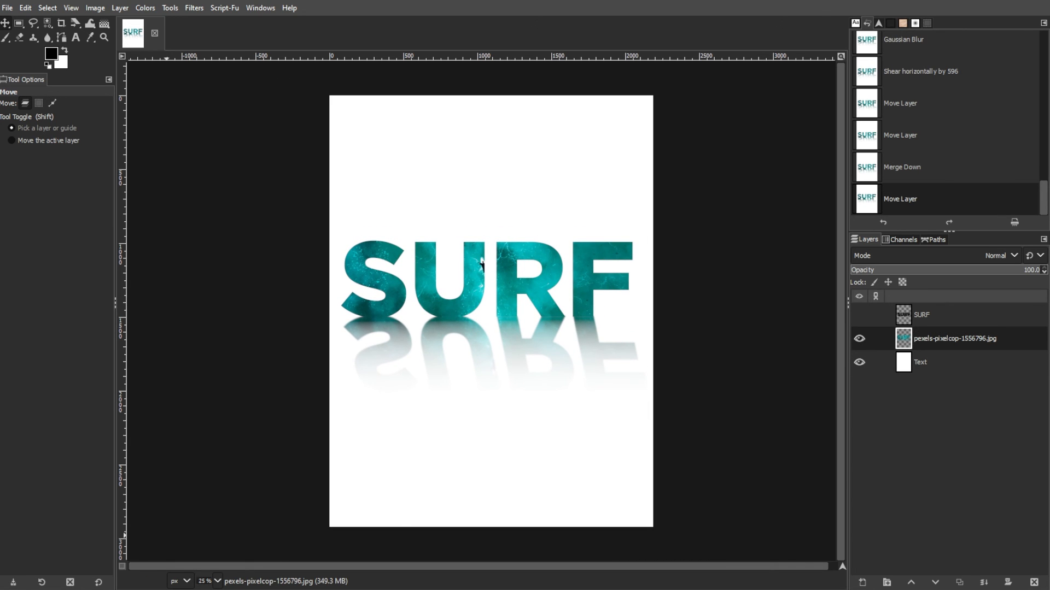
{"action": "left_click", "coordinate": [7, 8]}
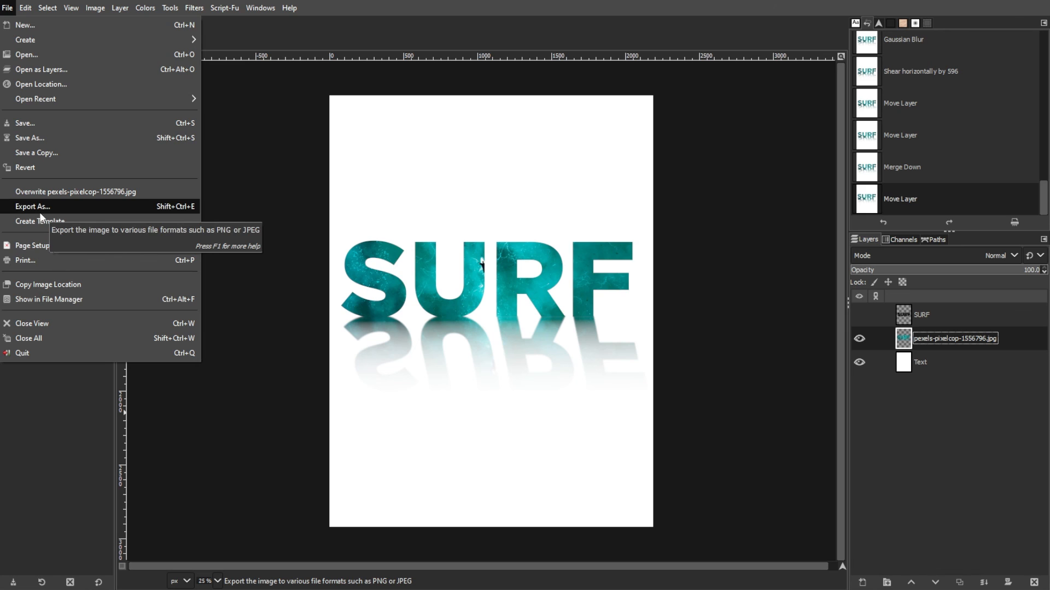
{"action": "left_click", "coordinate": [65, 466]}
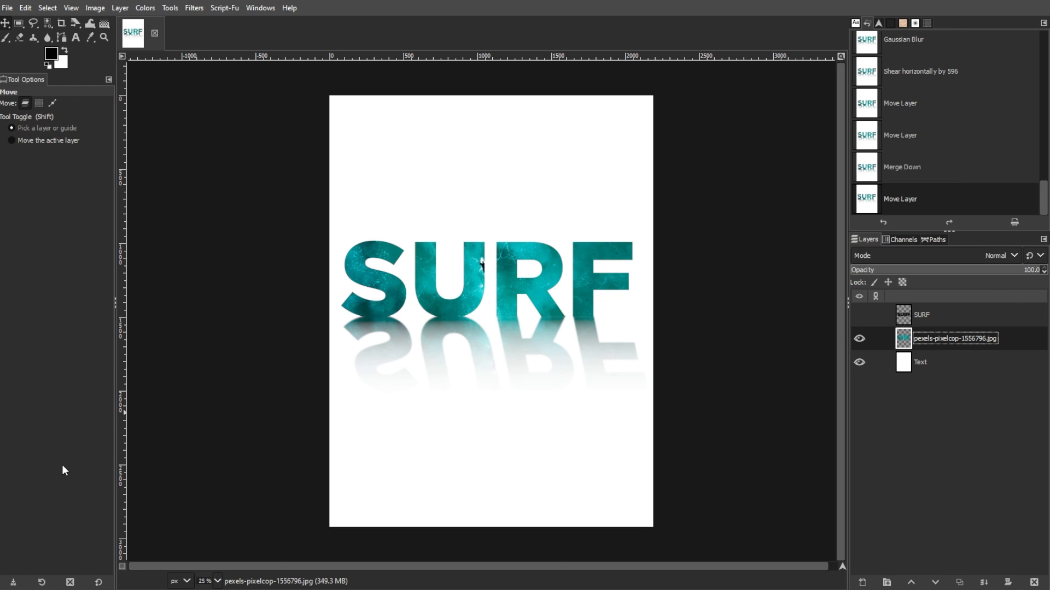